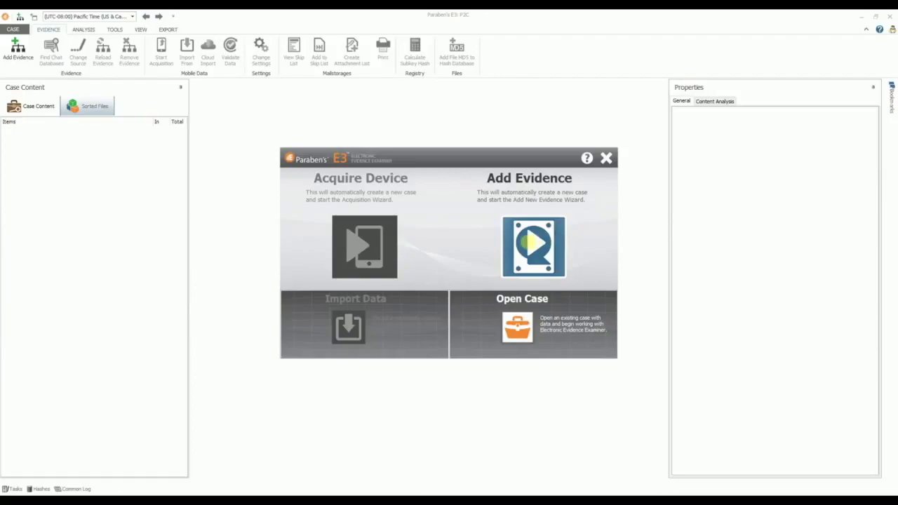
Step: Create a new case from Add Evidence on the start screen to launch the Add New Evidence wizard
left_click(532, 241)
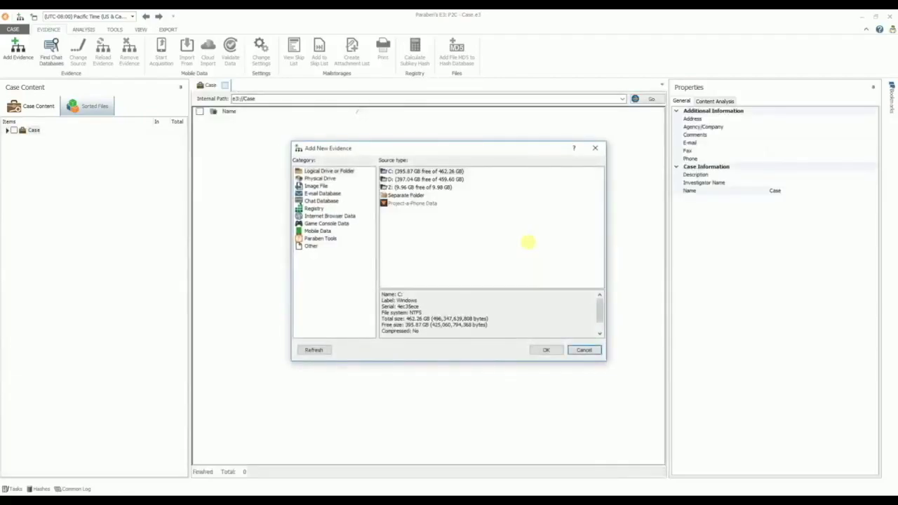
Step: Load the mailstorage .ost file as MS Outlook offline database evidence, accepting the suggested name
left_click(324, 194)
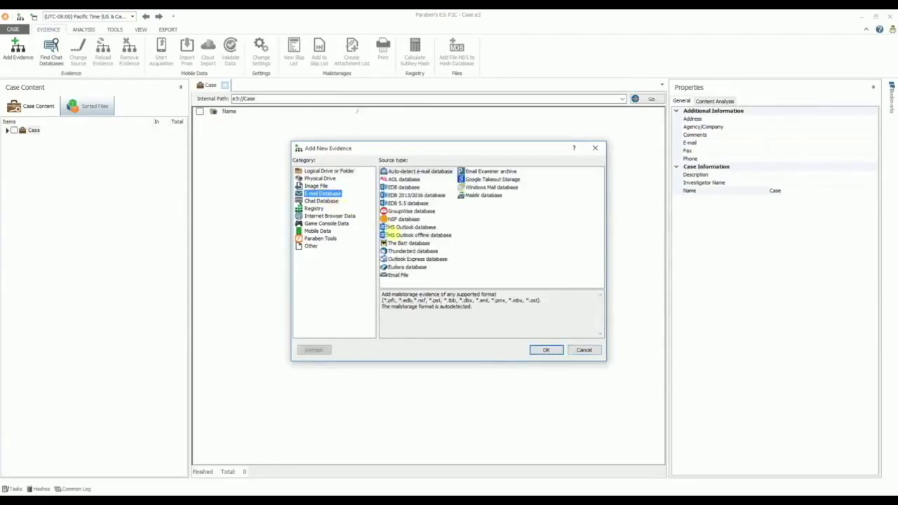
left_click(392, 235)
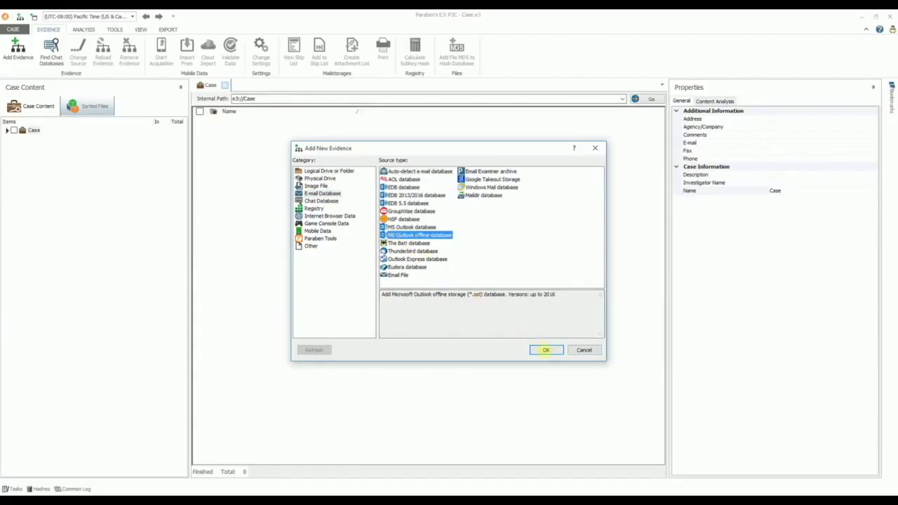
left_click(546, 349)
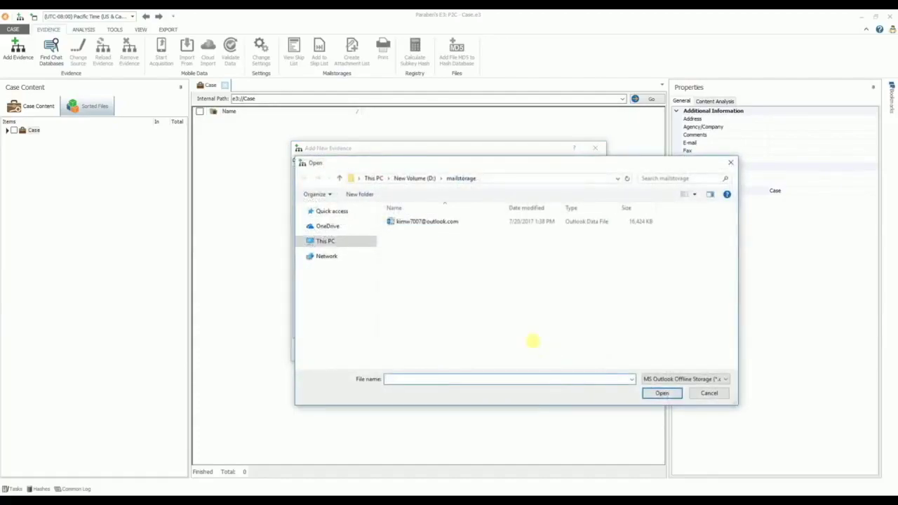
left_click(445, 222)
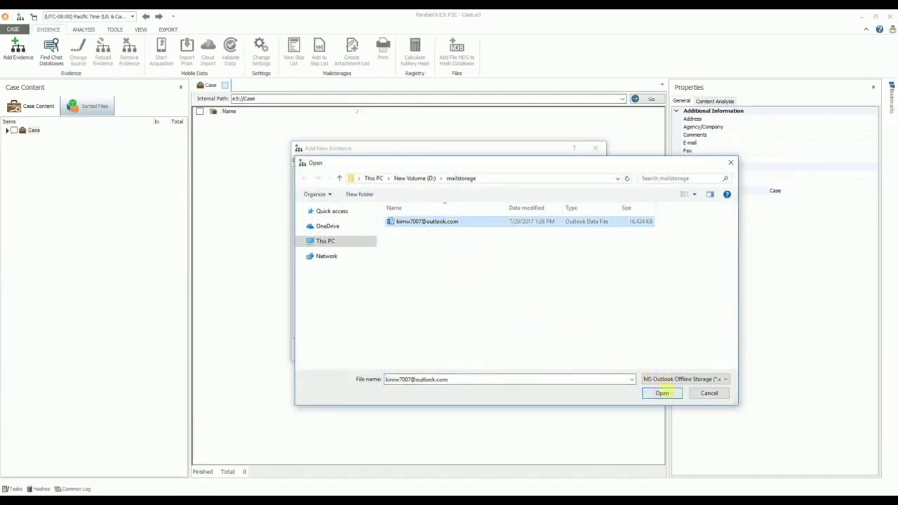
left_click(662, 393)
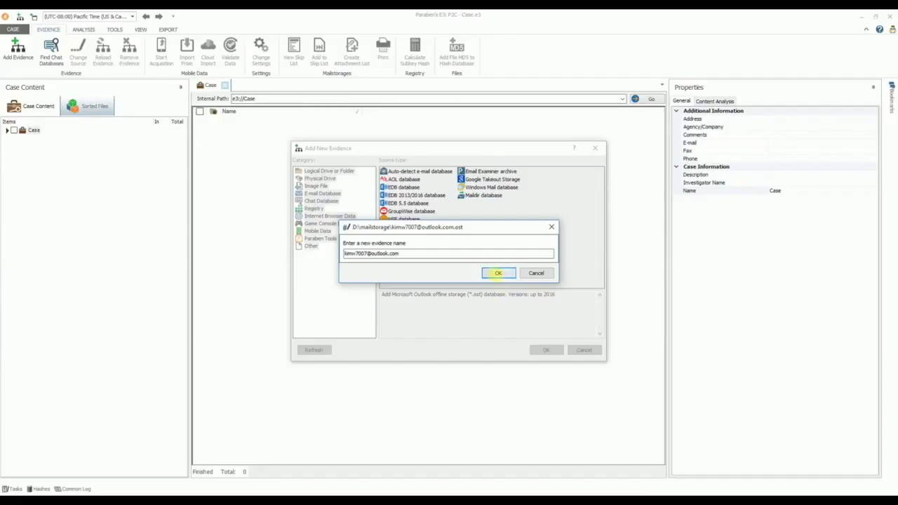
left_click(498, 273)
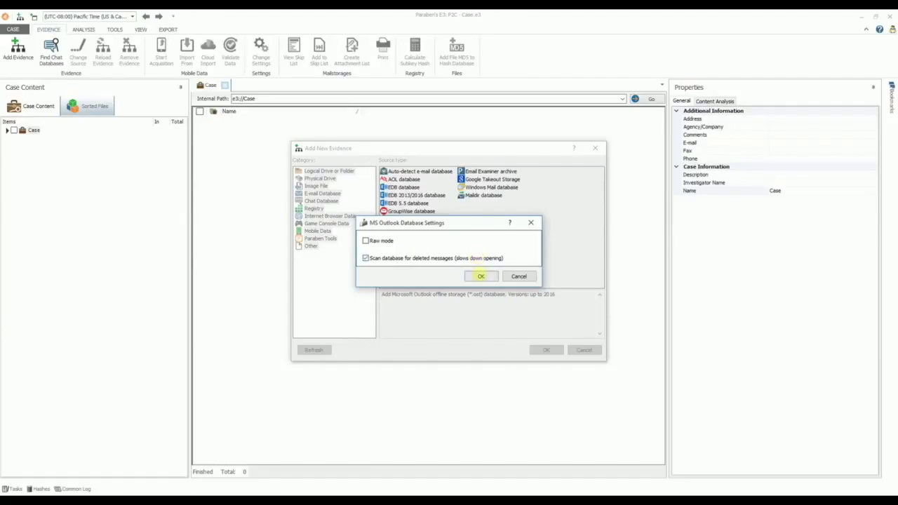
Step: Add the Outlook mailbox with deleted-message scanning and run content analysis with OCR enabled
left_click(480, 276)
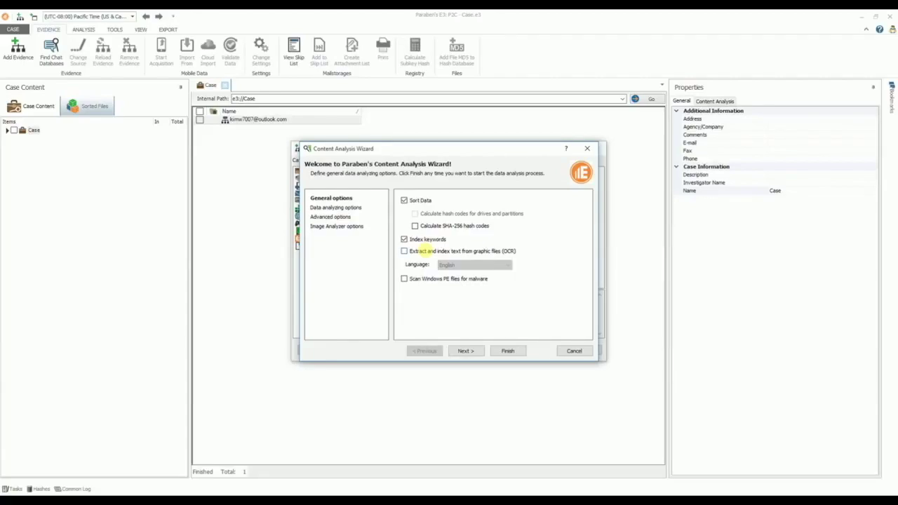
left_click(423, 250)
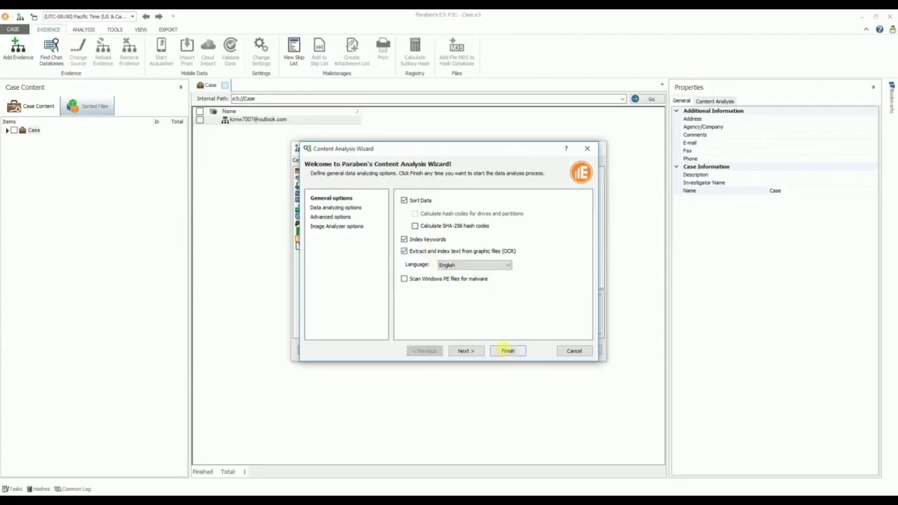
left_click(507, 350)
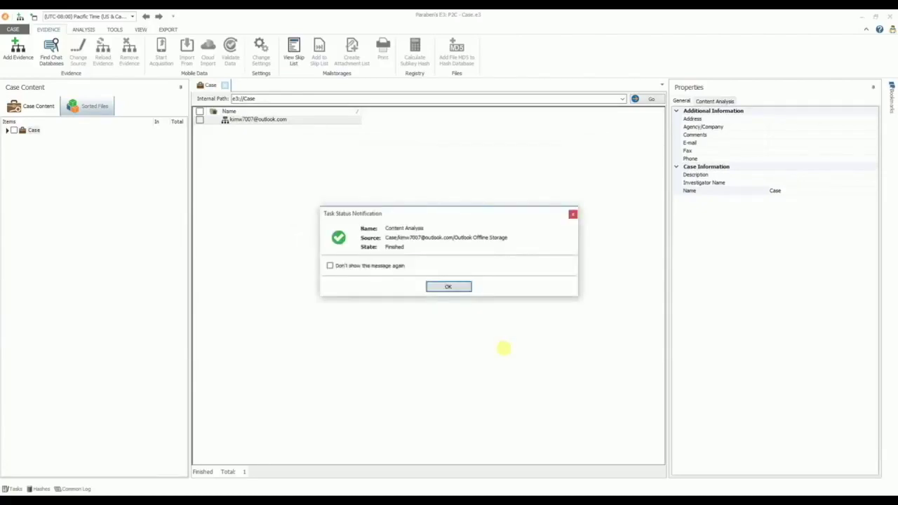
left_click(453, 287)
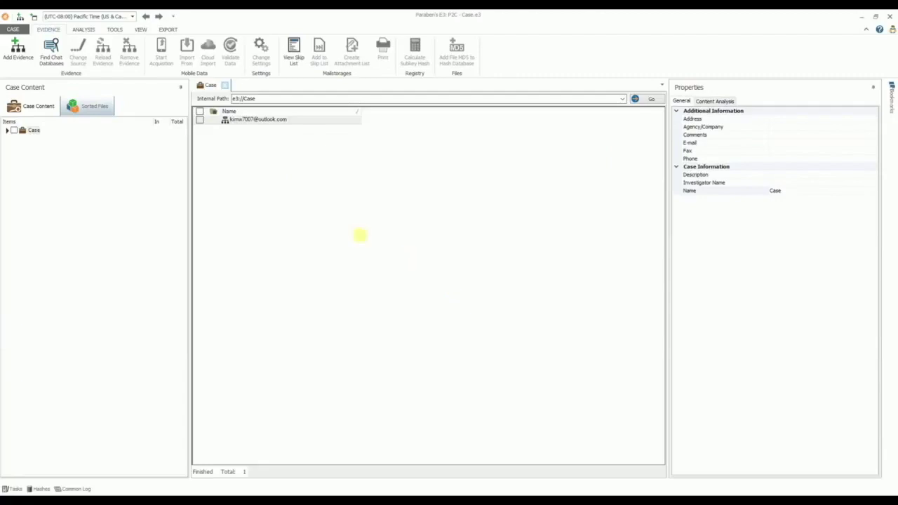
Step: Expand the Case tree through Outlook Offline Storage and Root - Mailbox down to IPM_SUBTREE
left_click(6, 130)
left_click(14, 139)
left_click(22, 148)
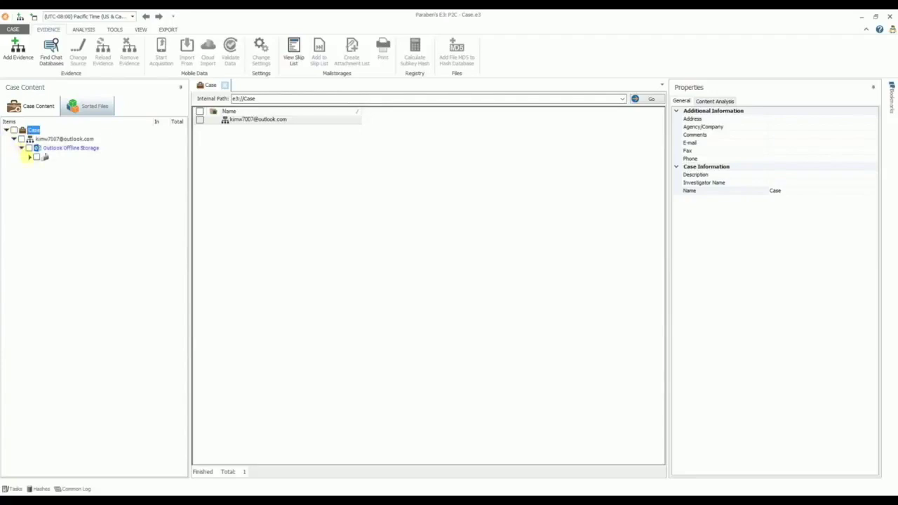
left_click(30, 157)
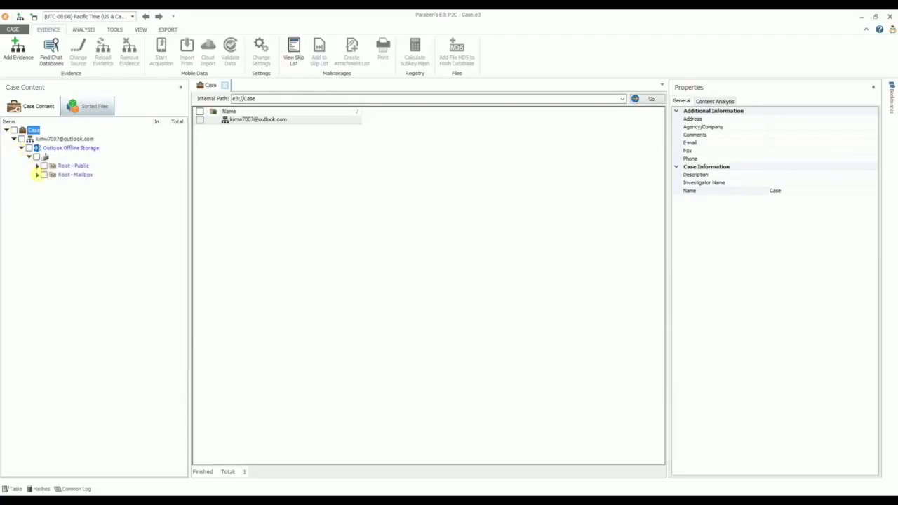
double_click(37, 174)
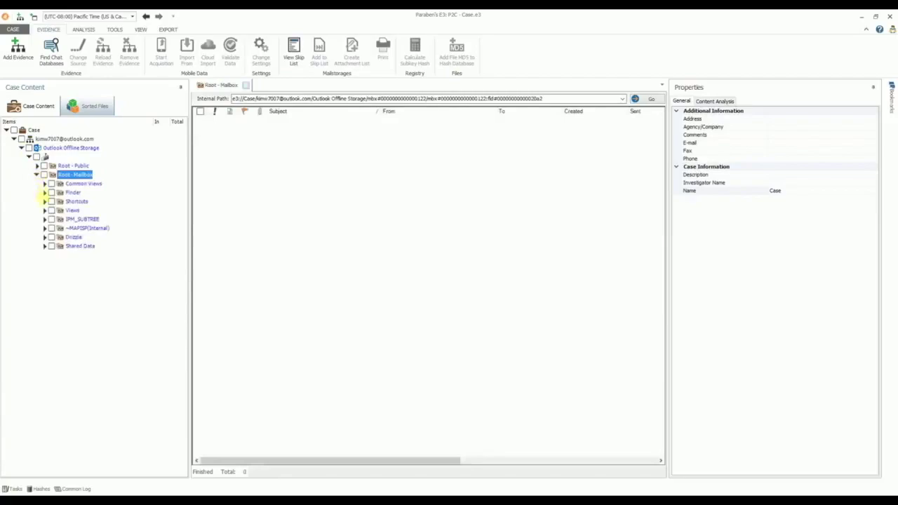
double_click(44, 219)
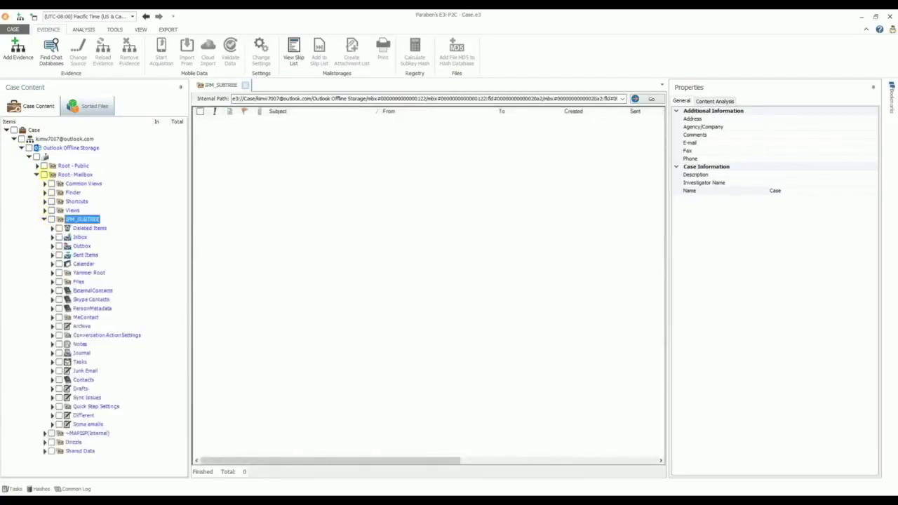
Step: Count the folder content for the whole Outlook Offline Storage
left_click(42, 148)
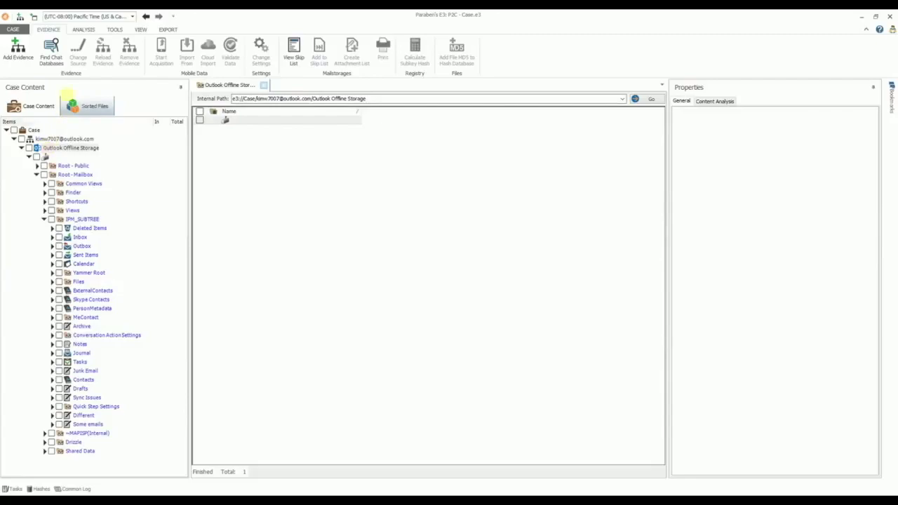
left_click(83, 29)
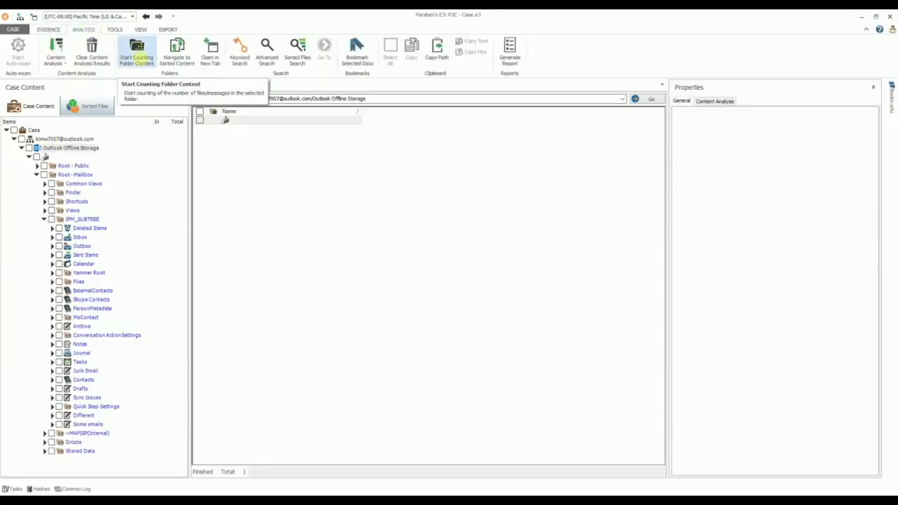
left_click(137, 55)
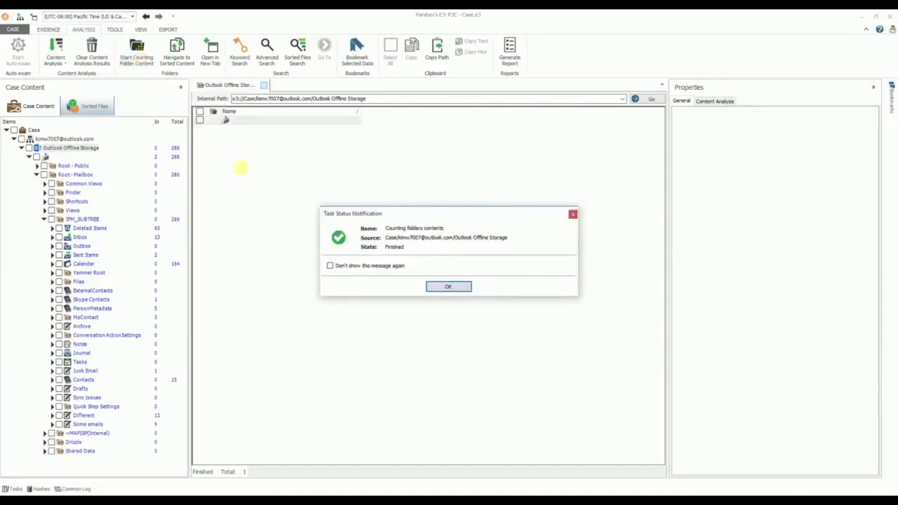
left_click(445, 285)
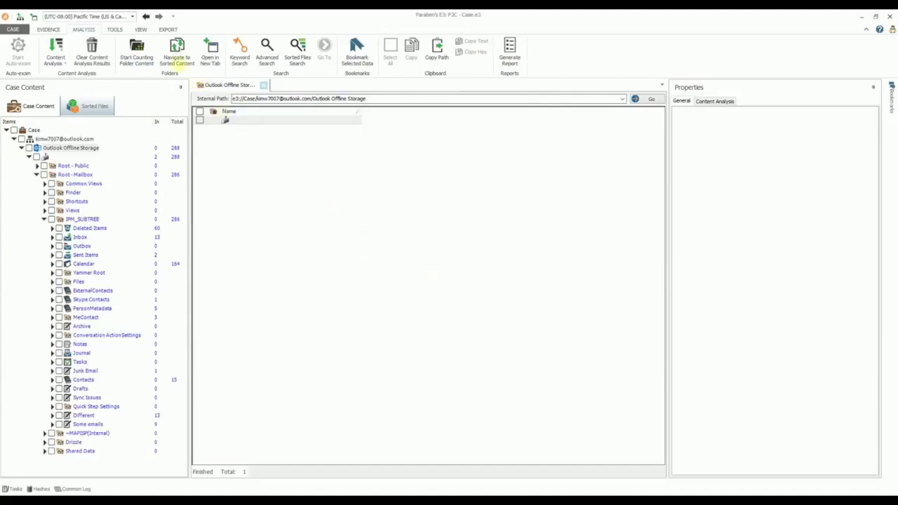
Step: Hide empty folders and list the 13 messages in the Different folder
left_click(140, 29)
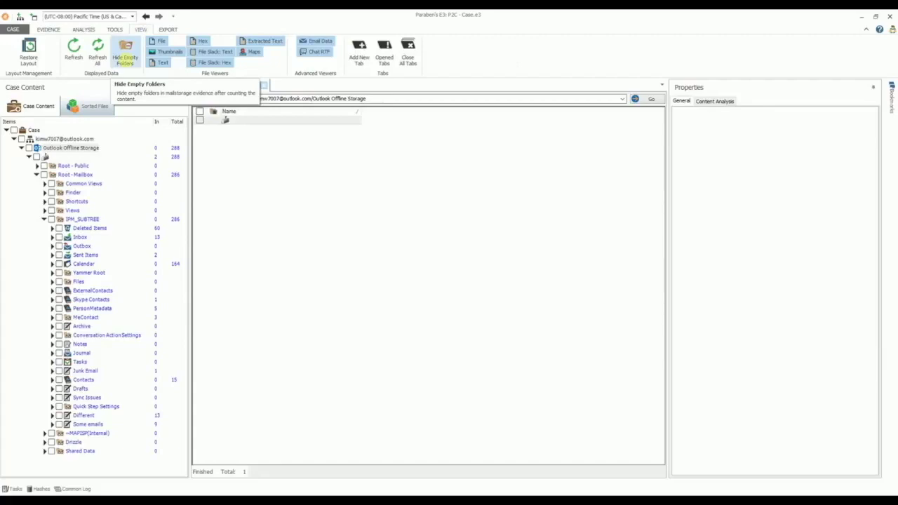
left_click(125, 57)
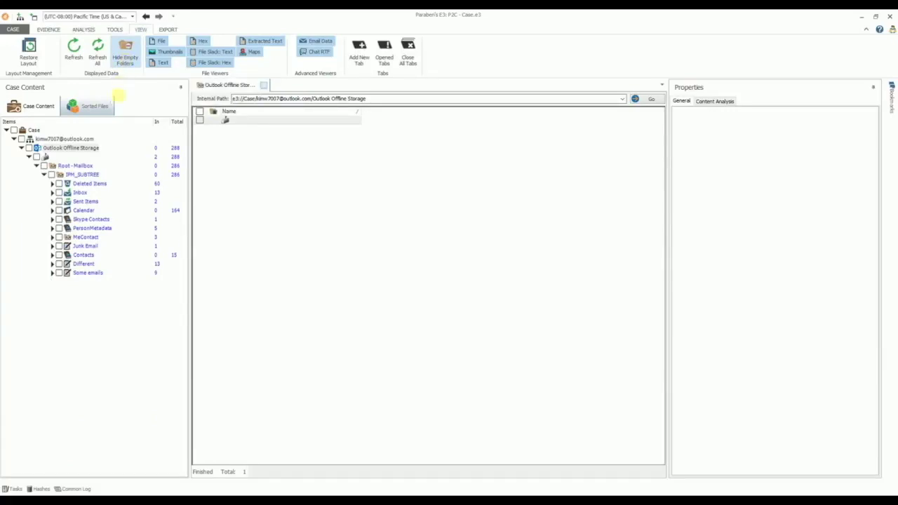
left_click(83, 264)
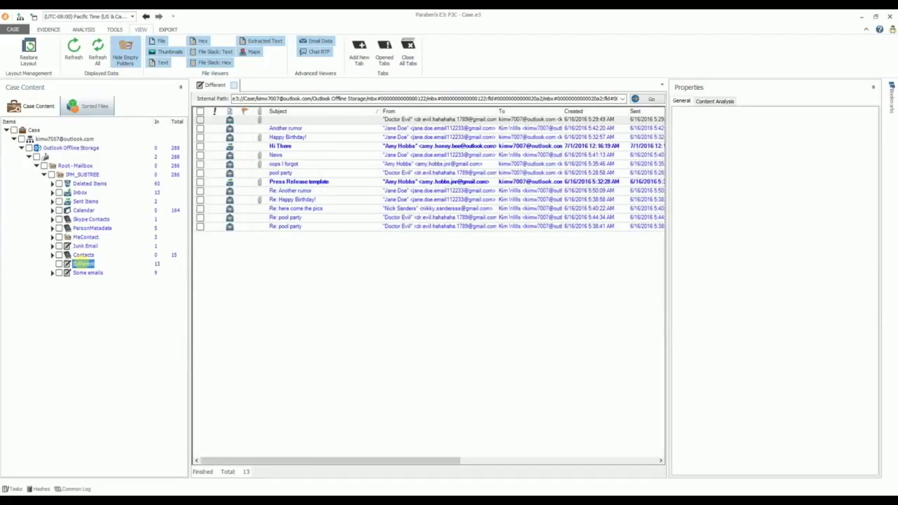
Step: Open the 'oops I forgot' email and view its headers, text, RTF, HTML, source and attachments
left_click(292, 163)
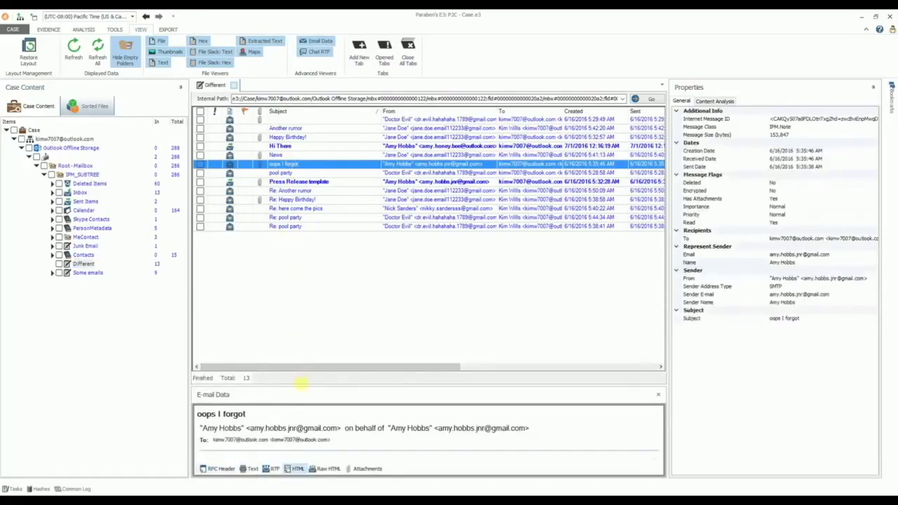
left_click_drag(300, 382, 295, 246)
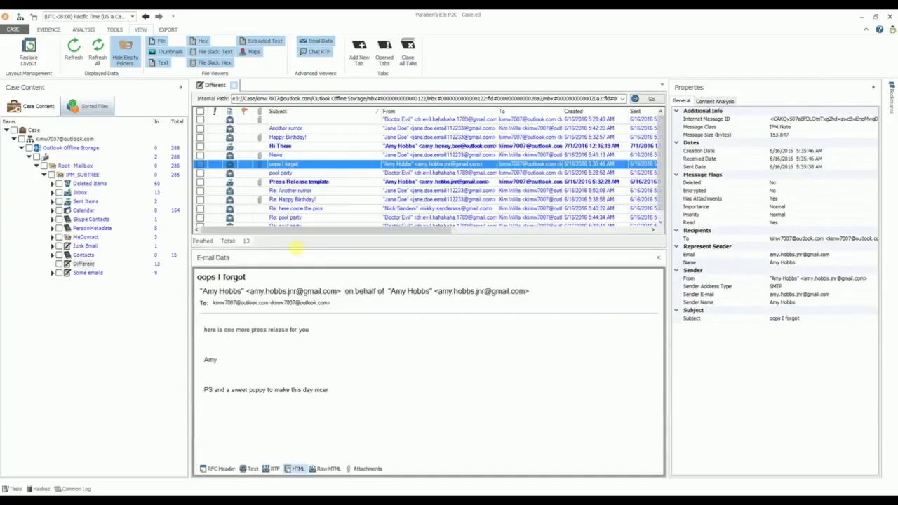
left_click(223, 469)
left_click(250, 468)
left_click(272, 469)
left_click(296, 469)
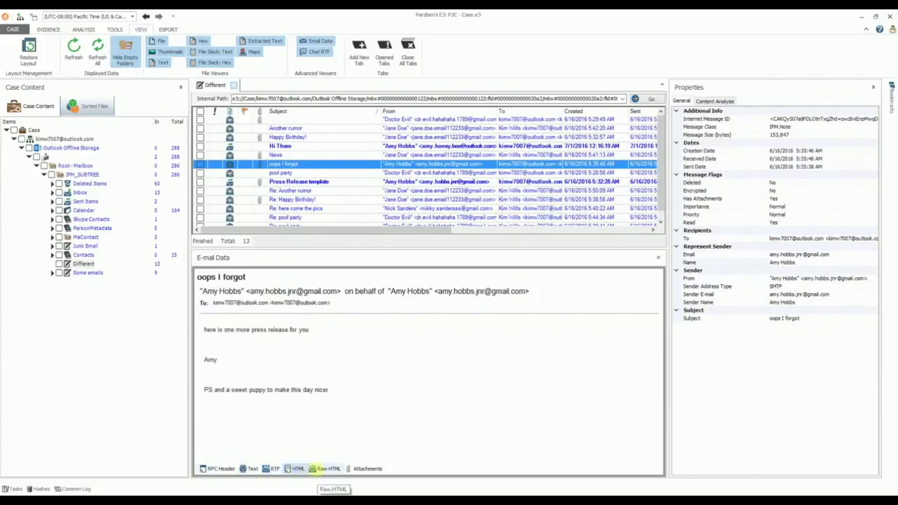
left_click(323, 468)
left_click(366, 468)
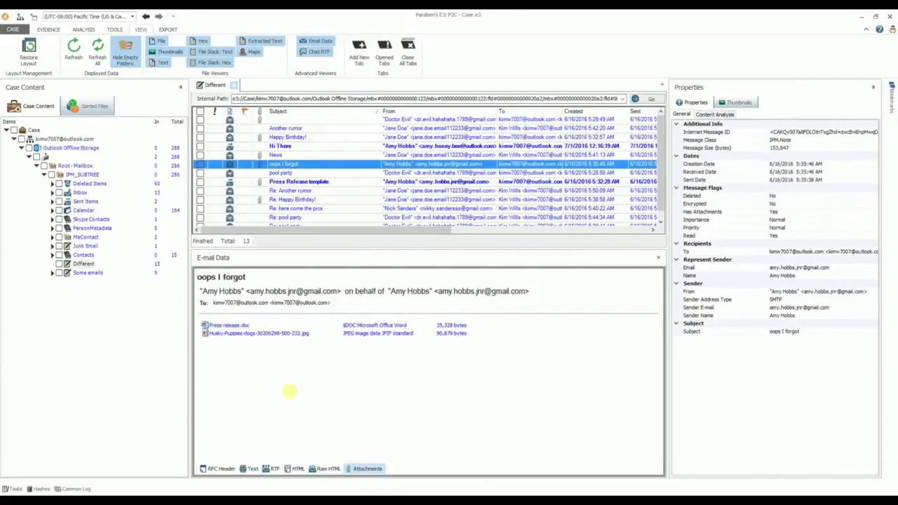
Step: Preview the Press release.doc attachment and dock the Bookmarks panel open
left_click(238, 324)
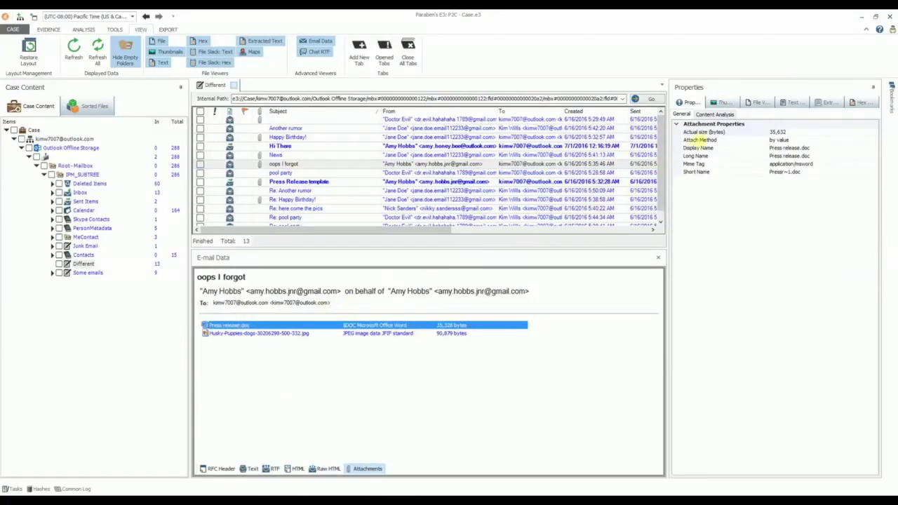
left_click(759, 102)
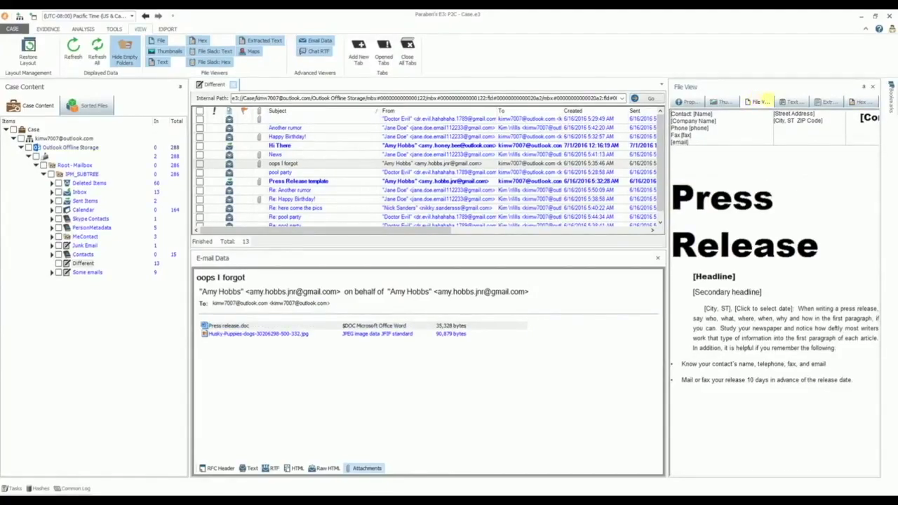
left_click(891, 91)
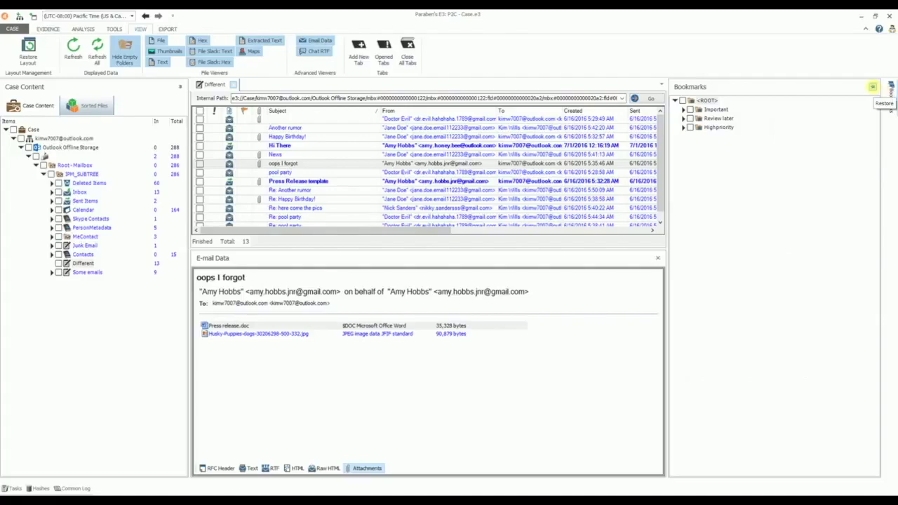
left_click(872, 86)
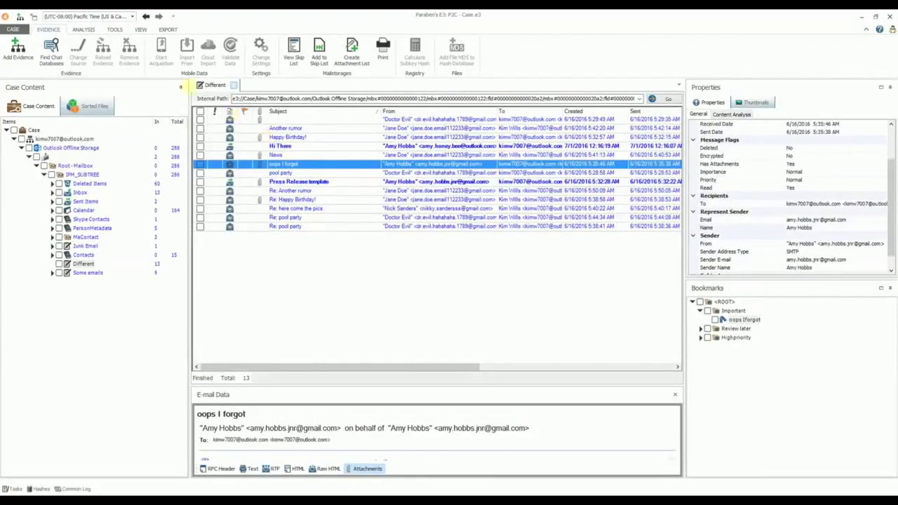
Step: Bring up the ANALYSIS ribbon features beside the docked bookmarks
left_click(84, 30)
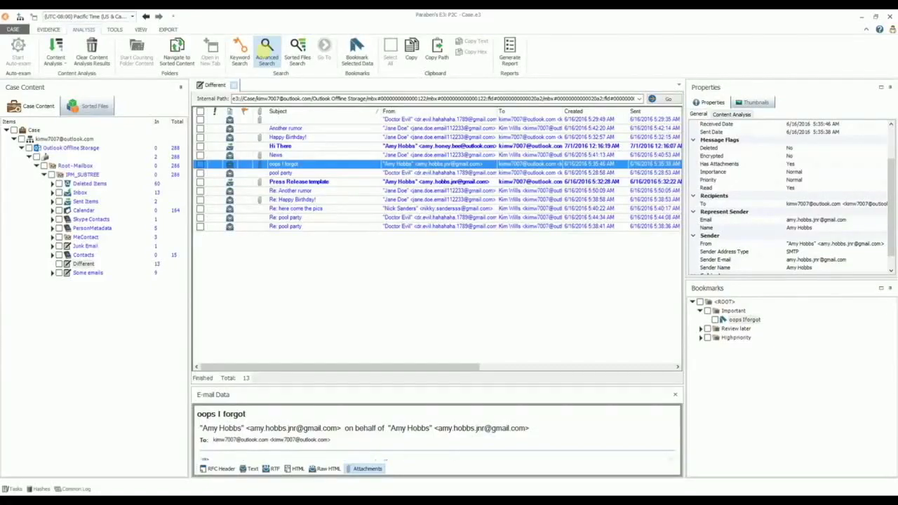
Step: Search sorted files for filenames containing 'product', inspect Product press release.doc, then open IPM_SUBTREE
left_click(298, 52)
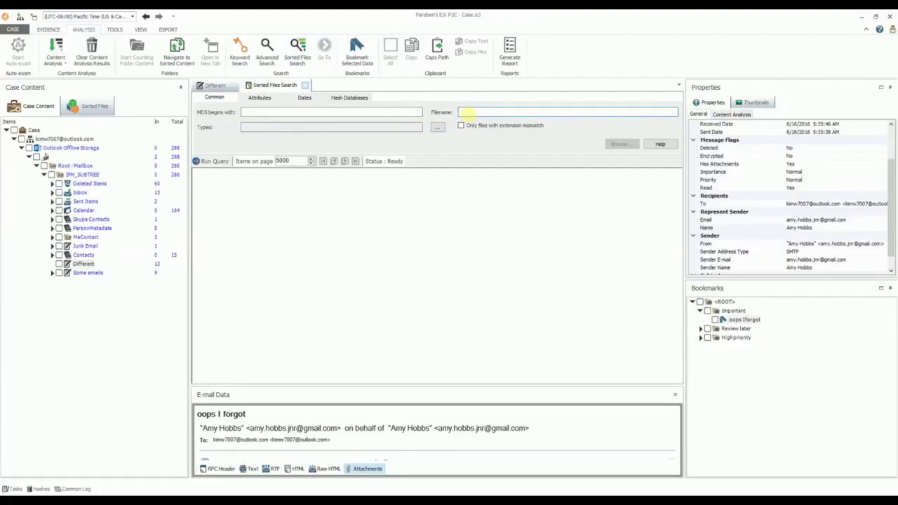
type("product")
left_click(348, 97)
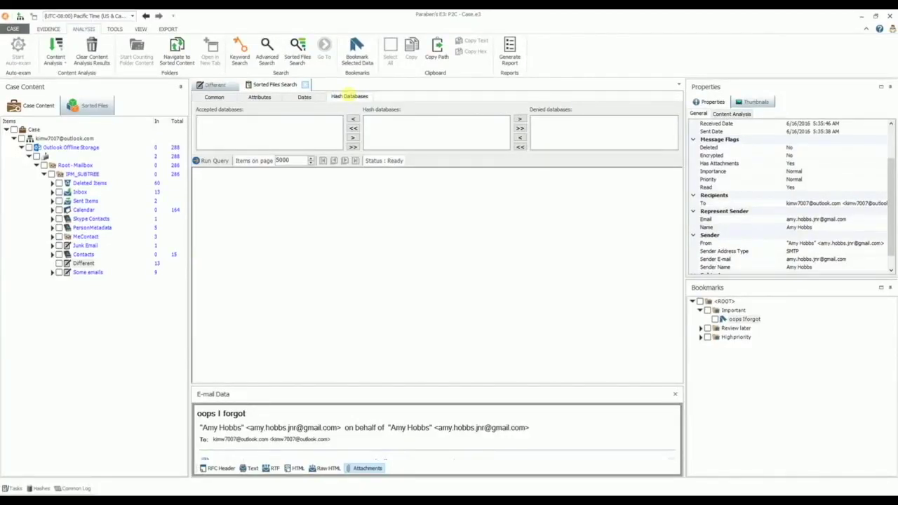
left_click(215, 97)
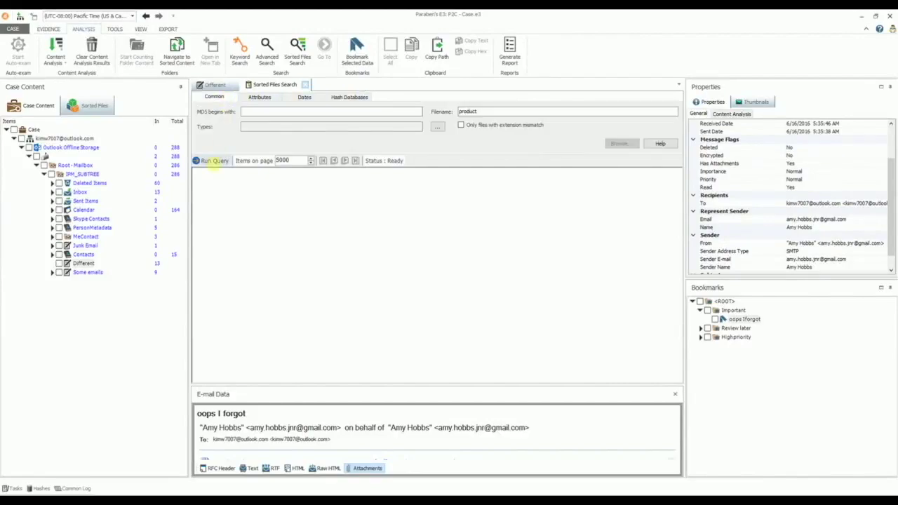
left_click(214, 161)
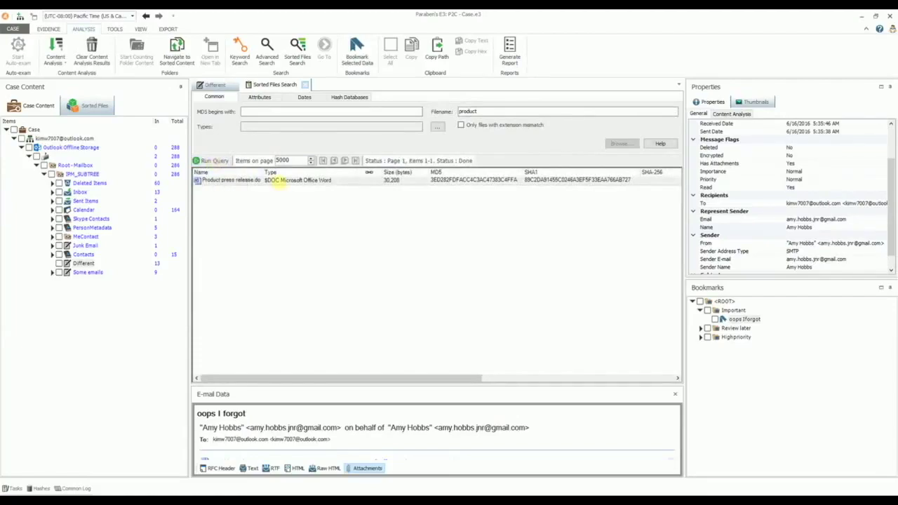
left_click(275, 180)
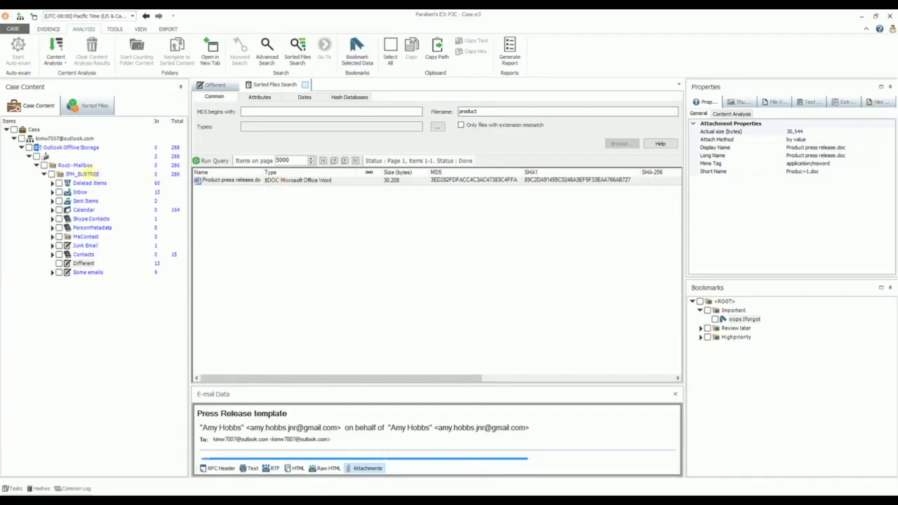
left_click(83, 173)
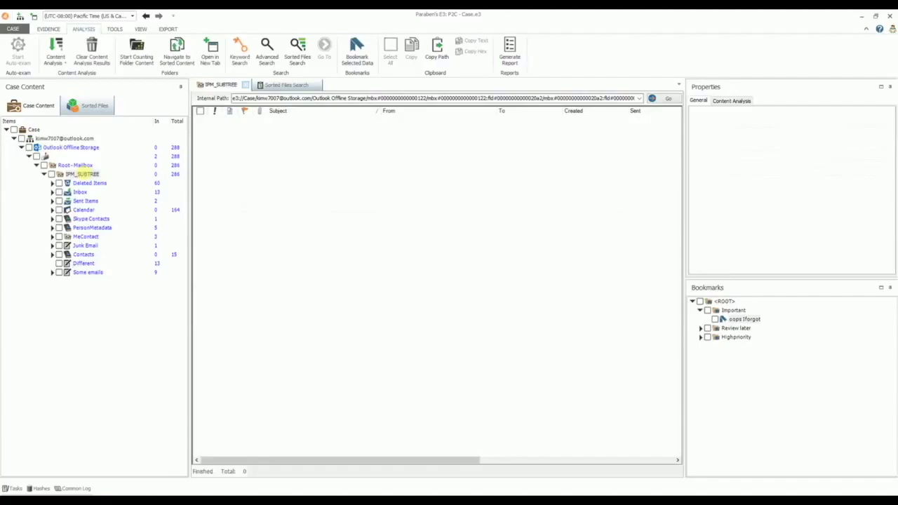
right_click(82, 174)
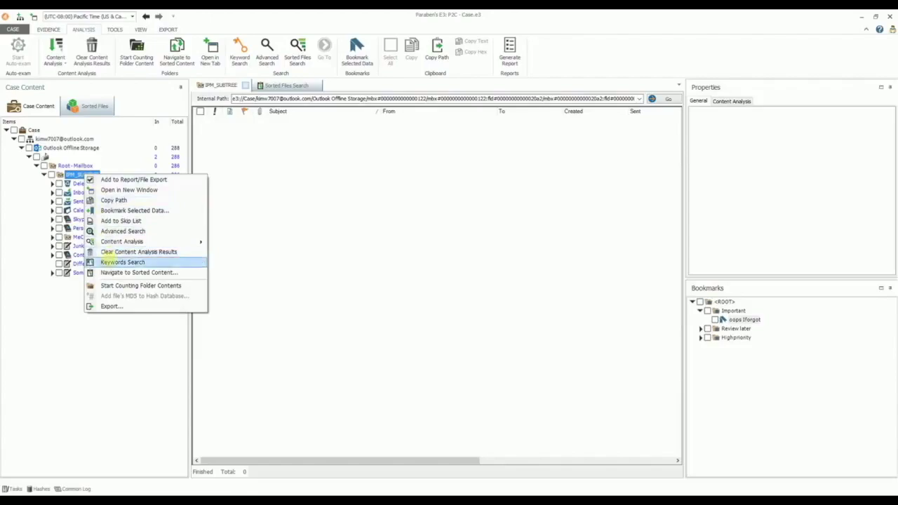
Step: Run a keyword search of IPM_SUBTREE subjects for 'Monday OR Tuesday'
left_click(112, 262)
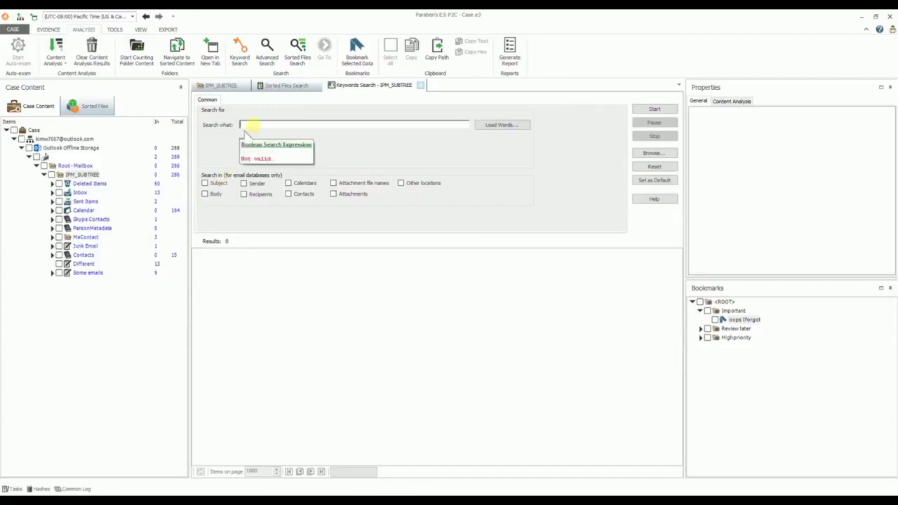
type("Monday OR Tuesday")
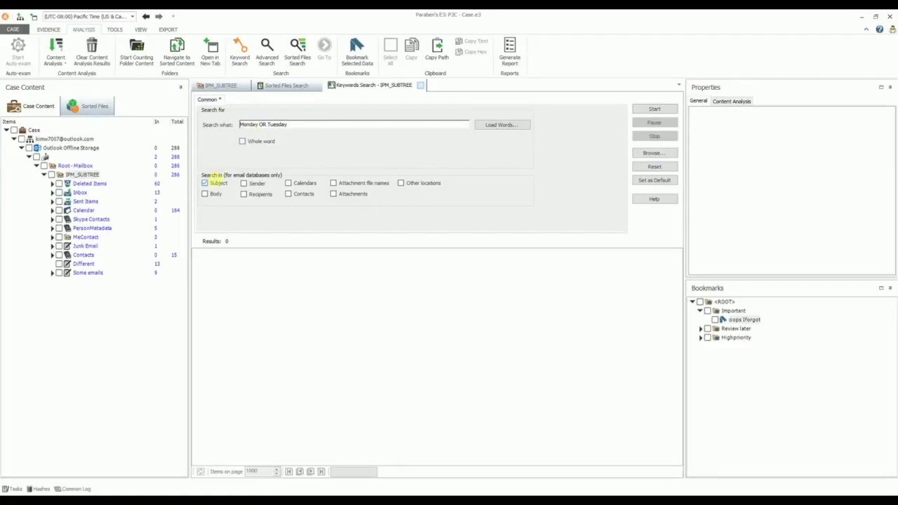
left_click(647, 109)
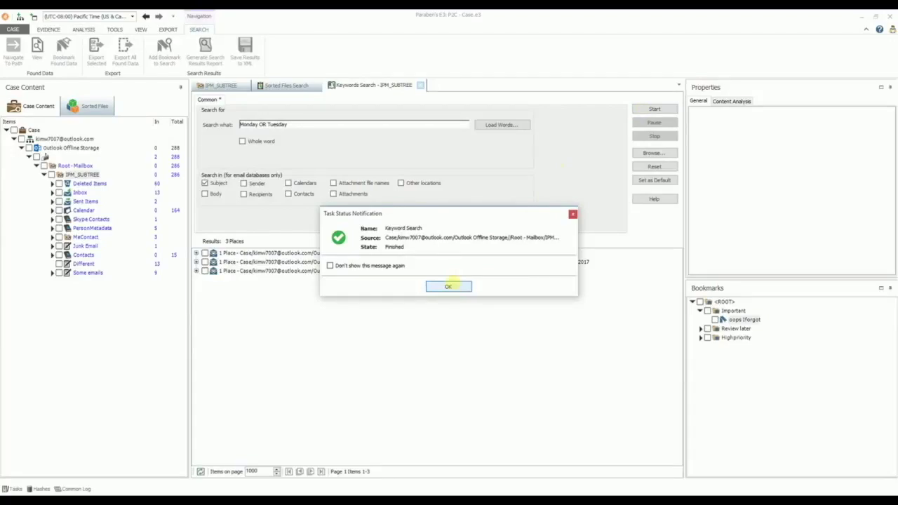
left_click(448, 287)
Step: Navigate from the matching result to the November 8 daily schedule in Inbox, then return to IPM_SUBTREE
left_click(198, 252)
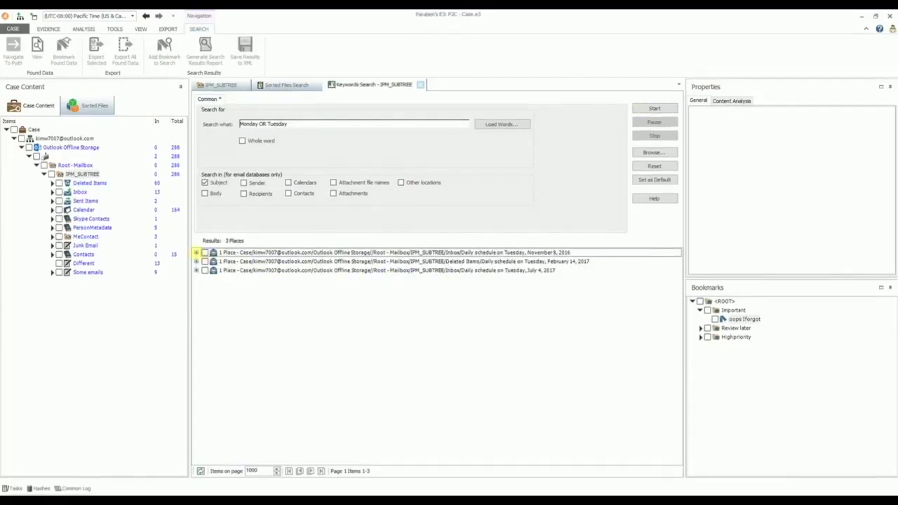
left_click(196, 252)
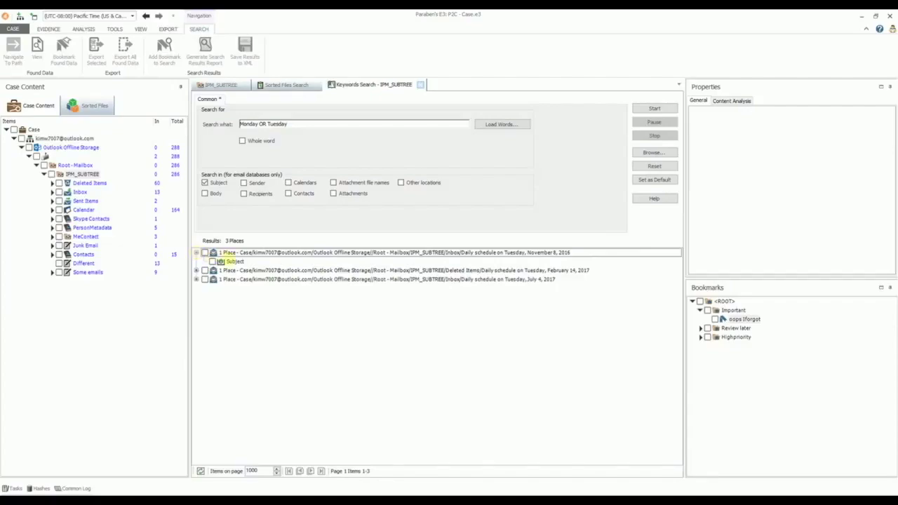
left_click(231, 261)
right_click(228, 261)
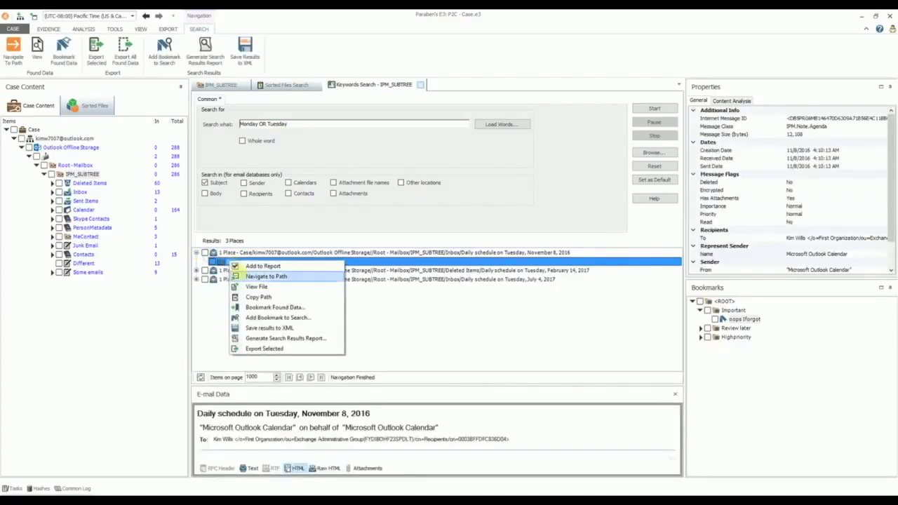
left_click(247, 275)
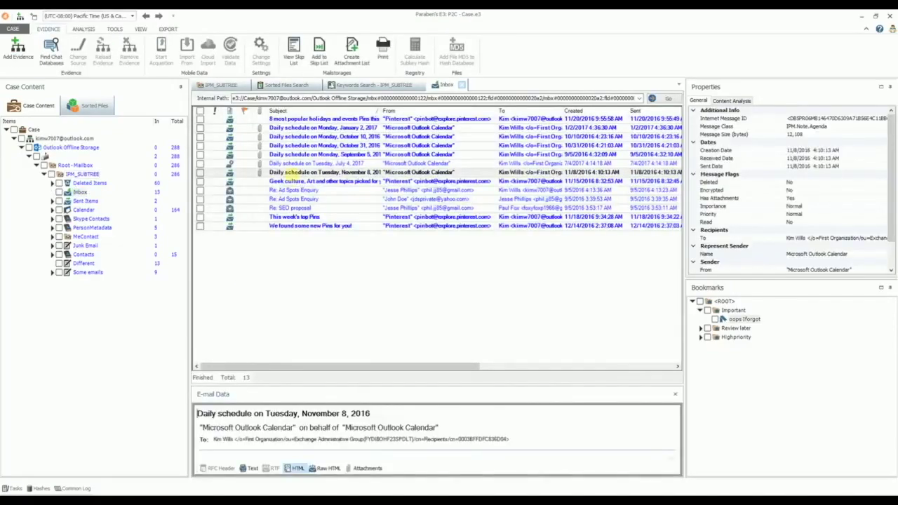
left_click(291, 173)
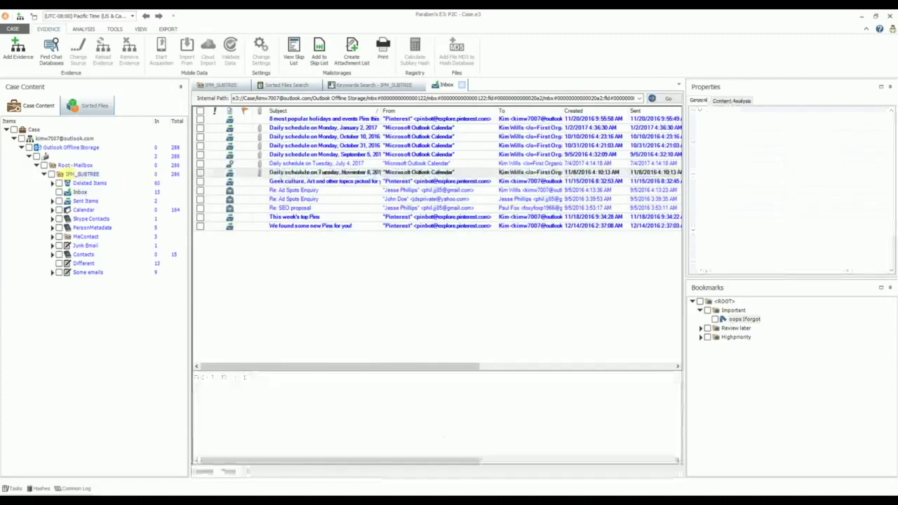
left_click(78, 174)
right_click(69, 175)
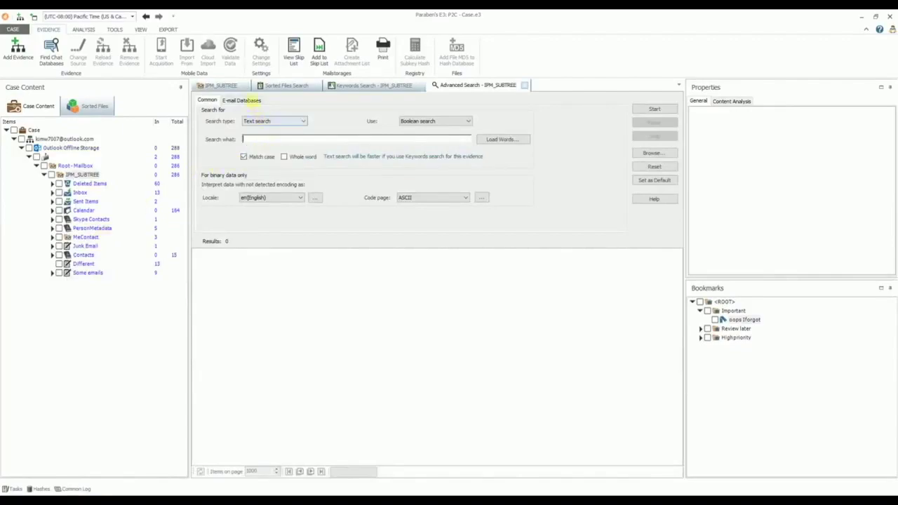
Step: Search e-mail senders for 'John OR Jesse' dated from 1/20/2015, returning three messages
left_click(246, 99)
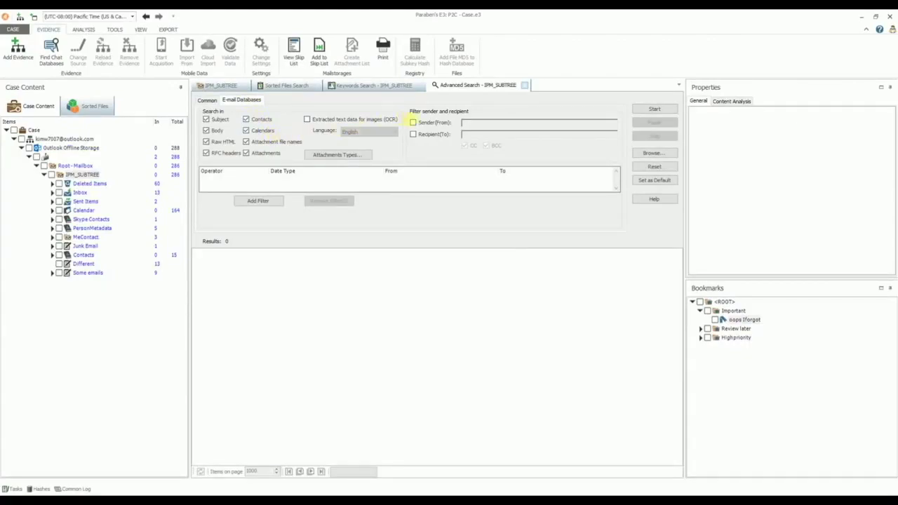
left_click(413, 123)
left_click(467, 124)
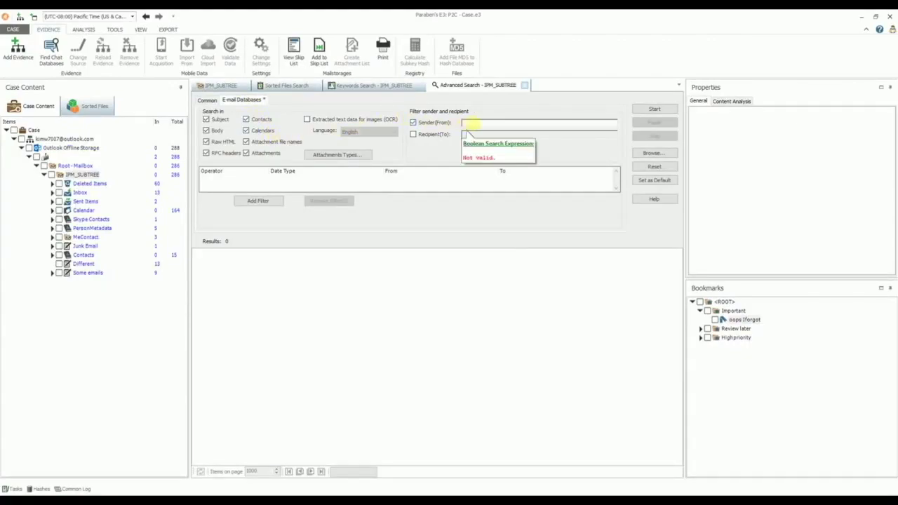
type("John OR Jesse")
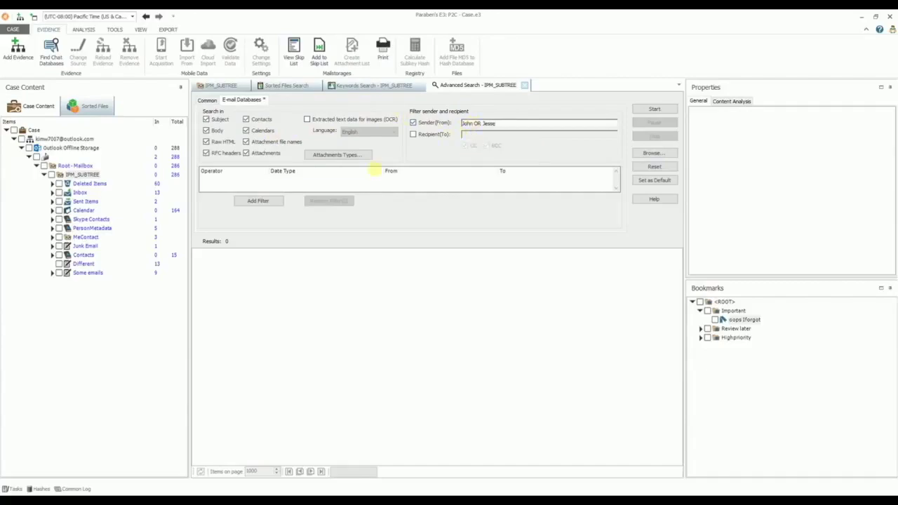
left_click(275, 200)
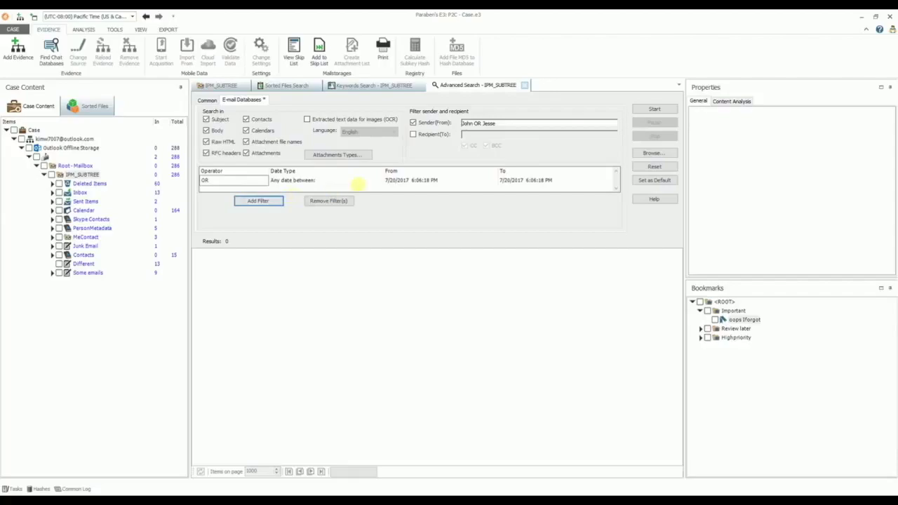
left_click(386, 181)
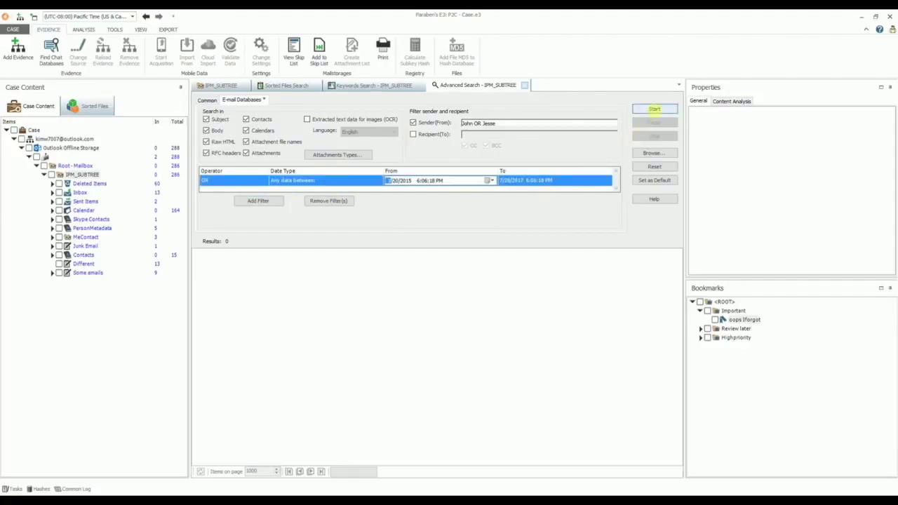
left_click(654, 108)
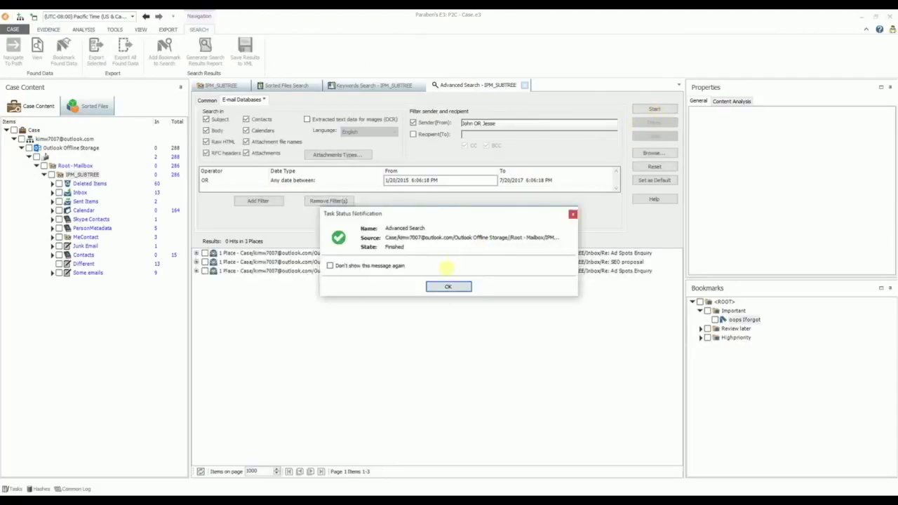
left_click(448, 286)
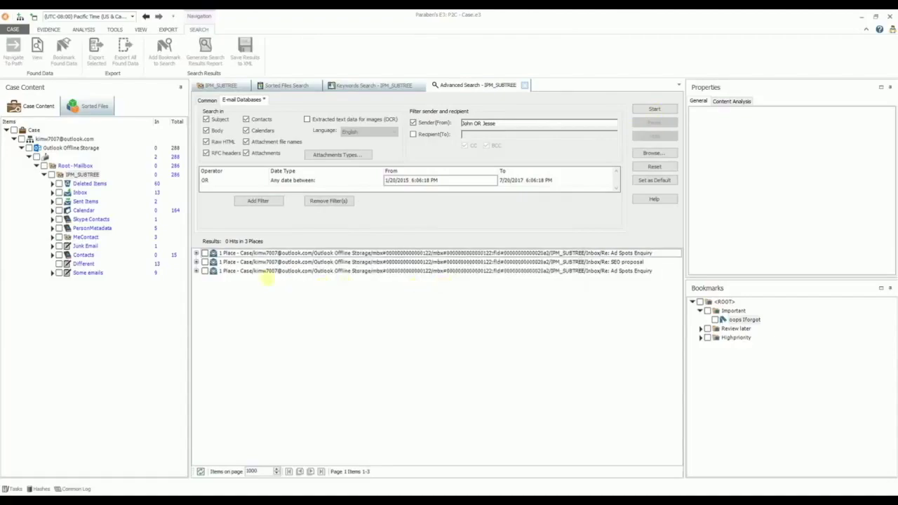
left_click(197, 252)
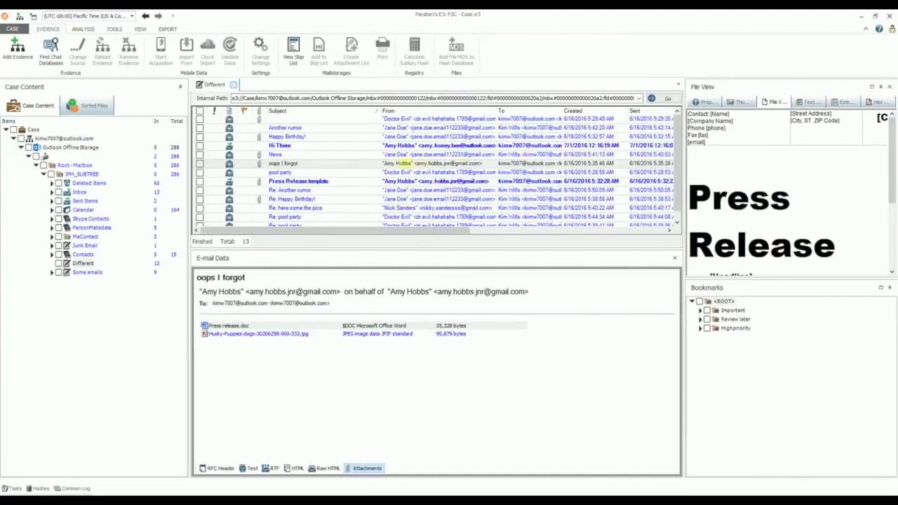
Step: Bookmark the 'oops I forgot' email into the Important folder and view its bookmark details
left_click(293, 162)
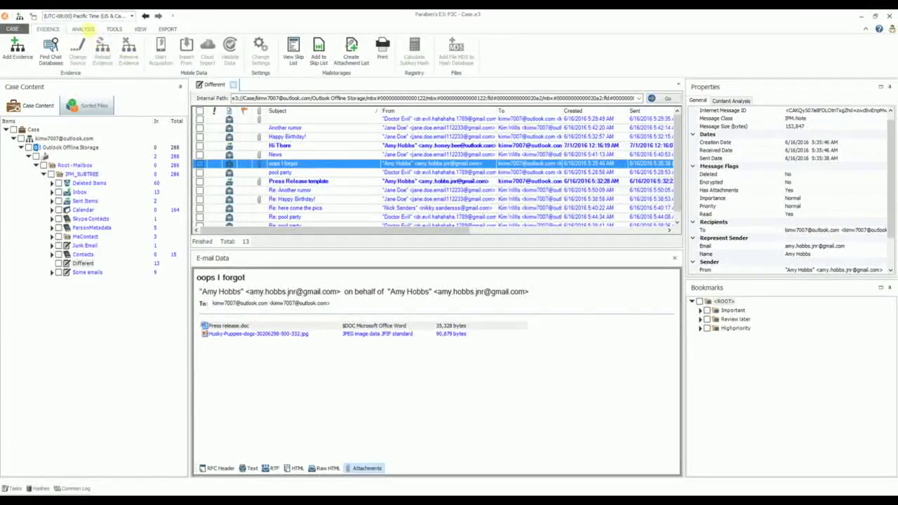
left_click(83, 28)
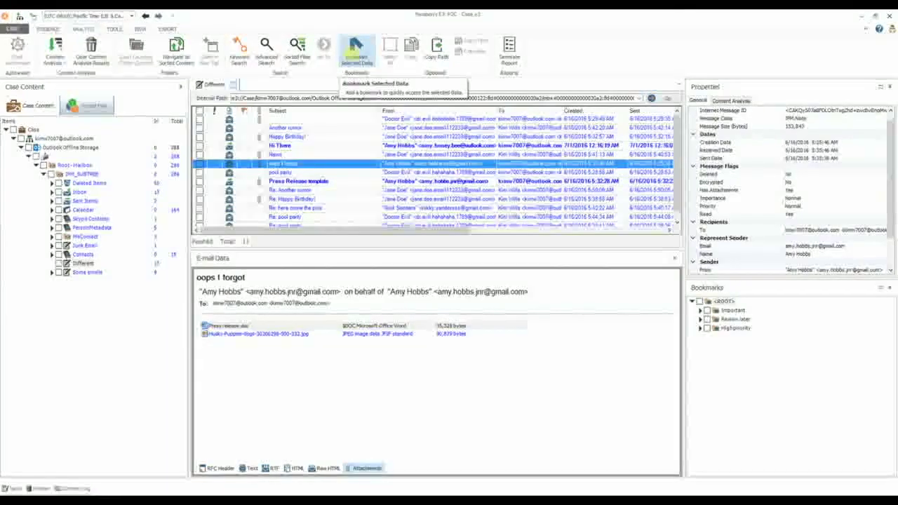
left_click(354, 51)
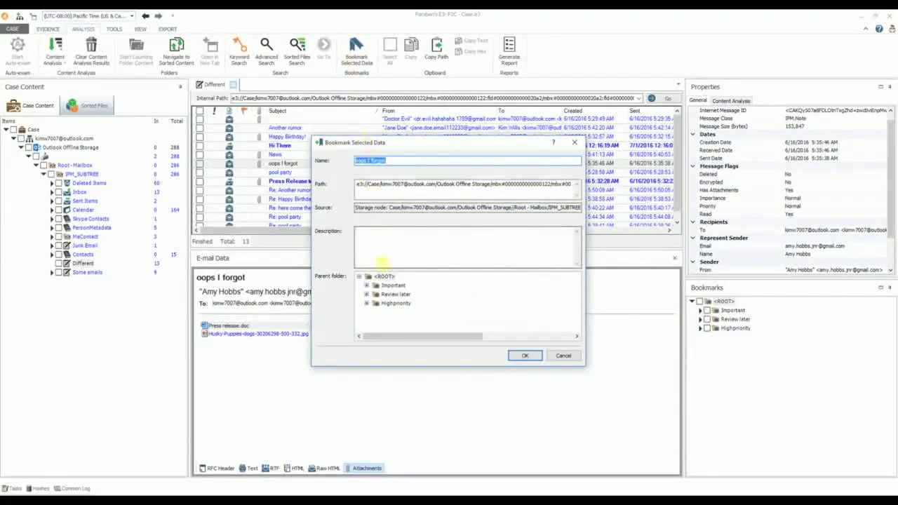
left_click(393, 286)
left_click(524, 355)
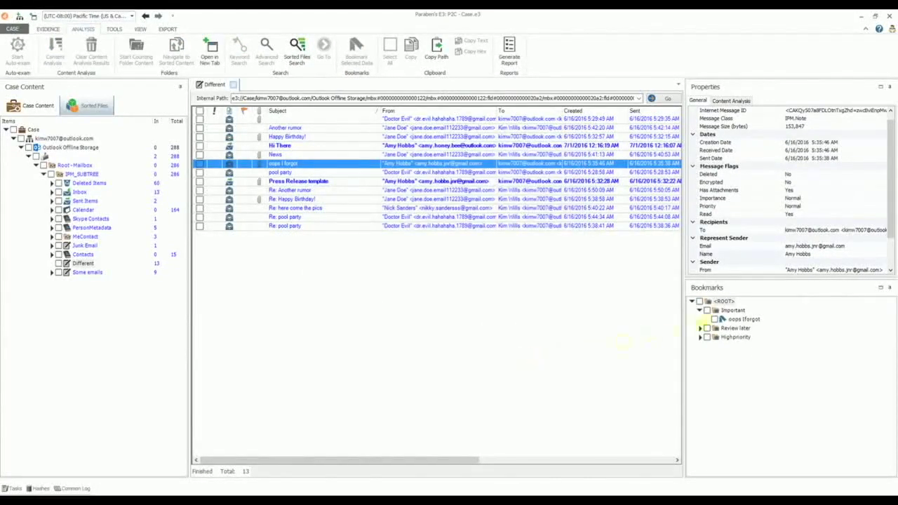
left_click(722, 319)
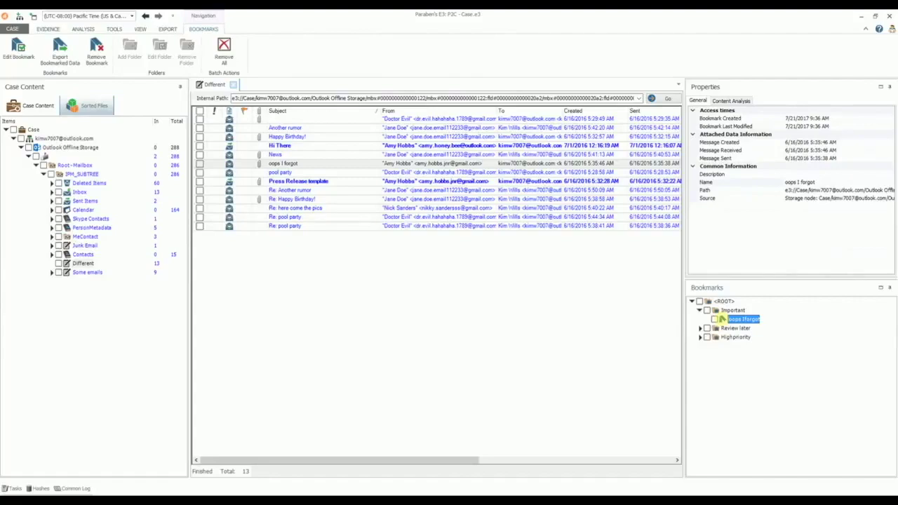
Step: Set print copies to 2 for the 'oops I forgot' email, then list the 60 Deleted Items messages
left_click(281, 163)
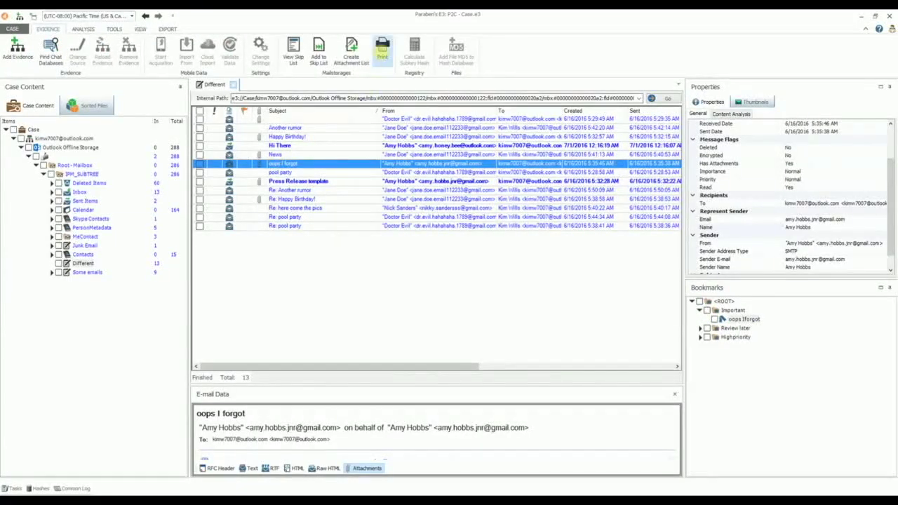
left_click(382, 52)
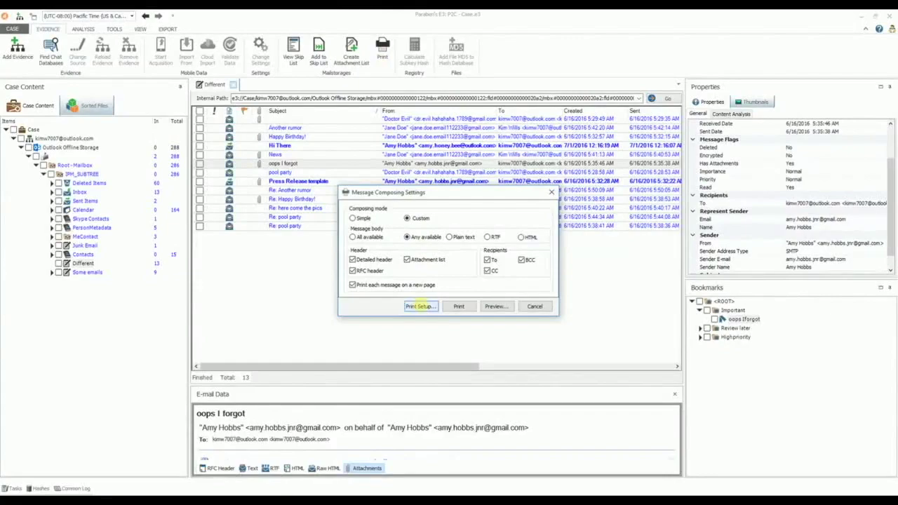
left_click(421, 306)
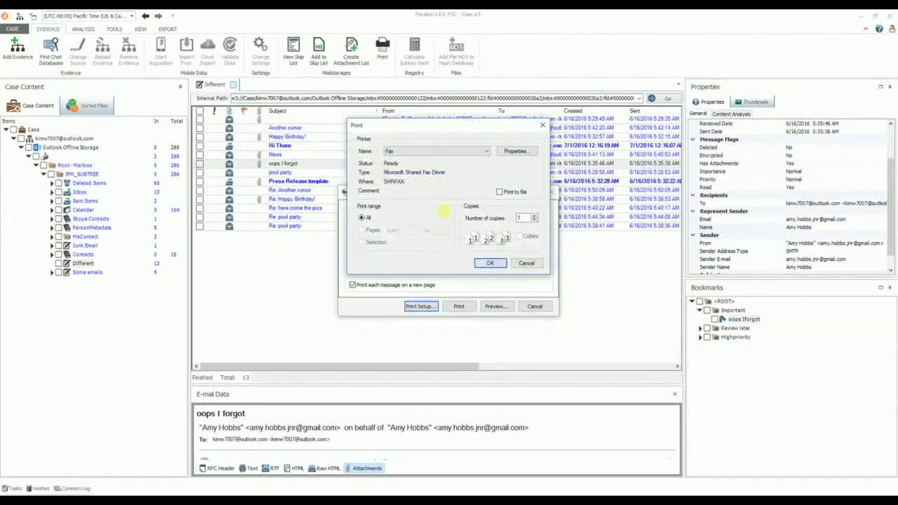
left_click(456, 151)
left_click(459, 151)
left_click(533, 216)
left_click(489, 263)
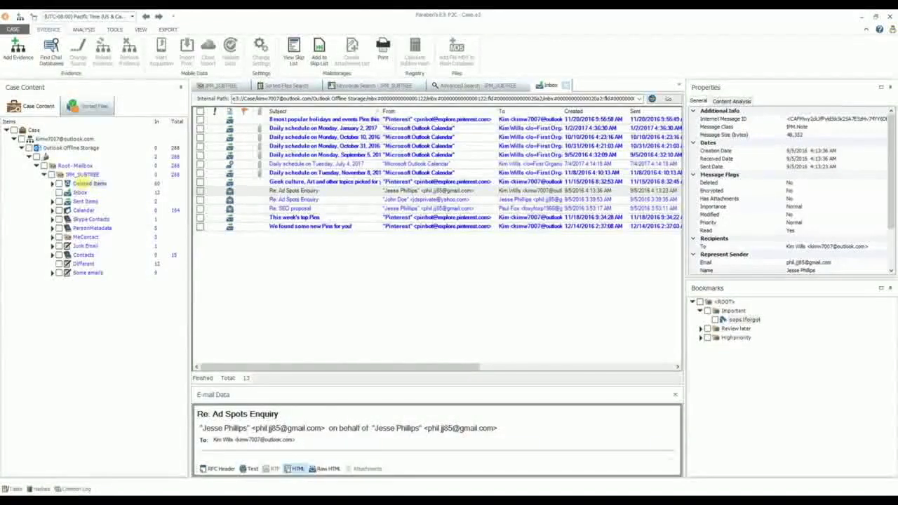
left_click(90, 183)
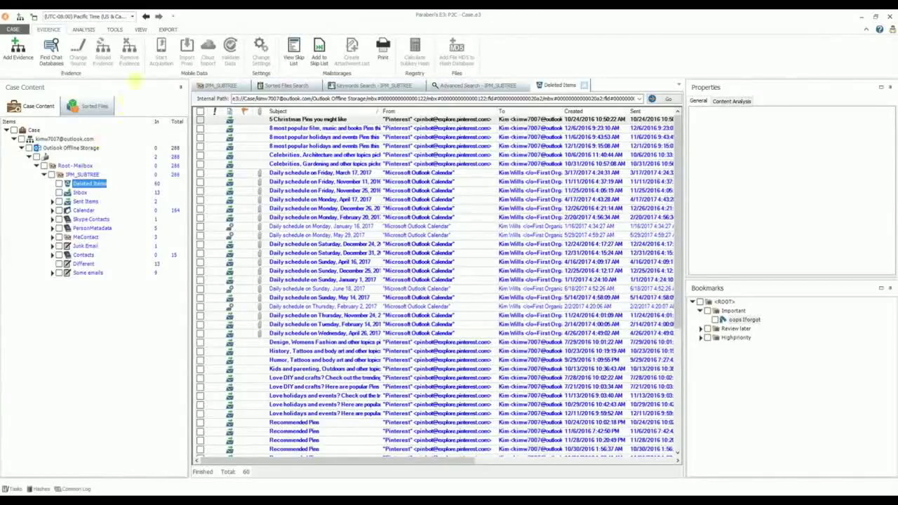
Step: Export all Deleted Items messages as EML files to D:\mailstorage with export filters enabled
left_click(165, 30)
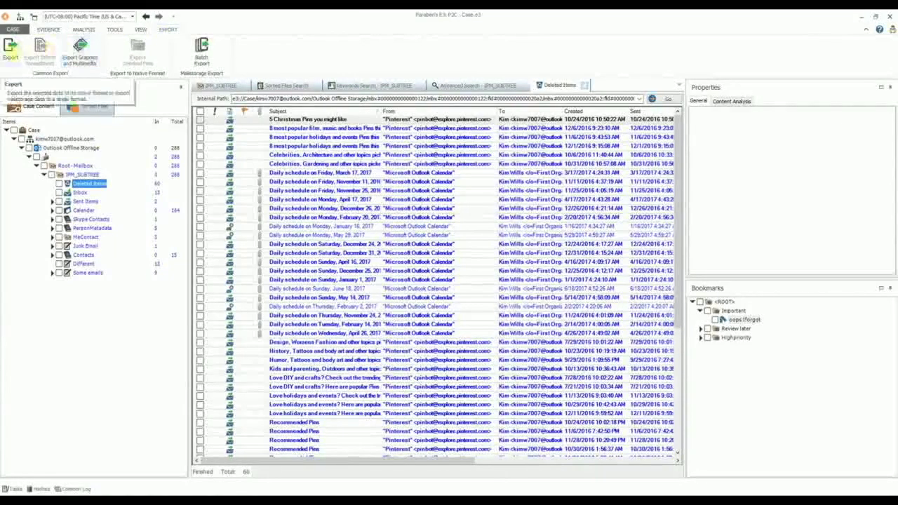
left_click(11, 49)
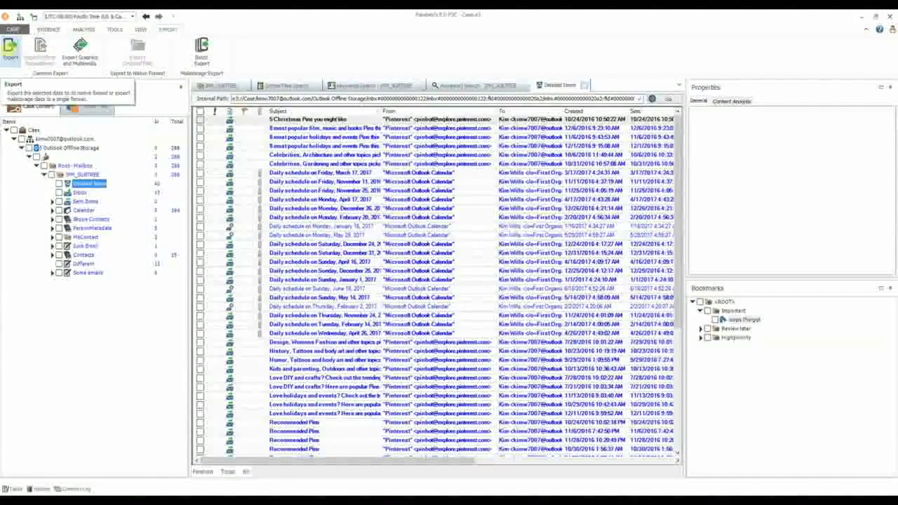
left_click(11, 50)
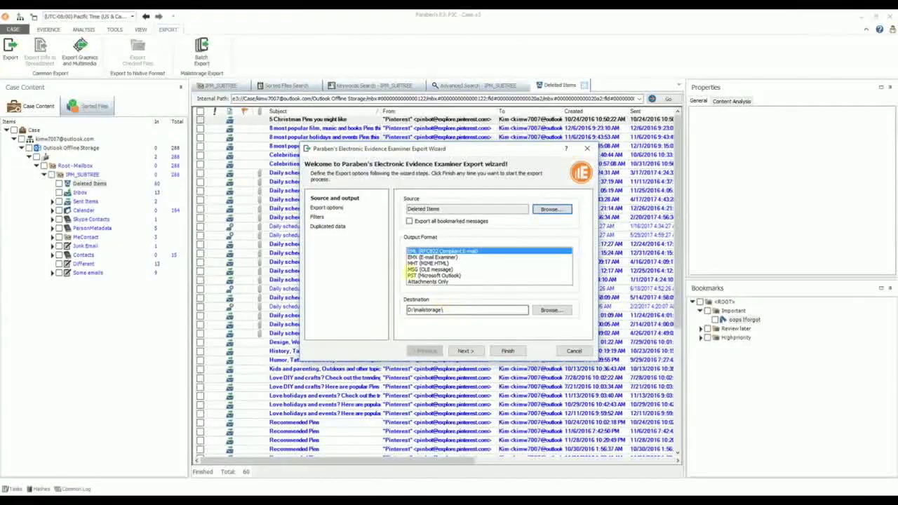
left_click(327, 207)
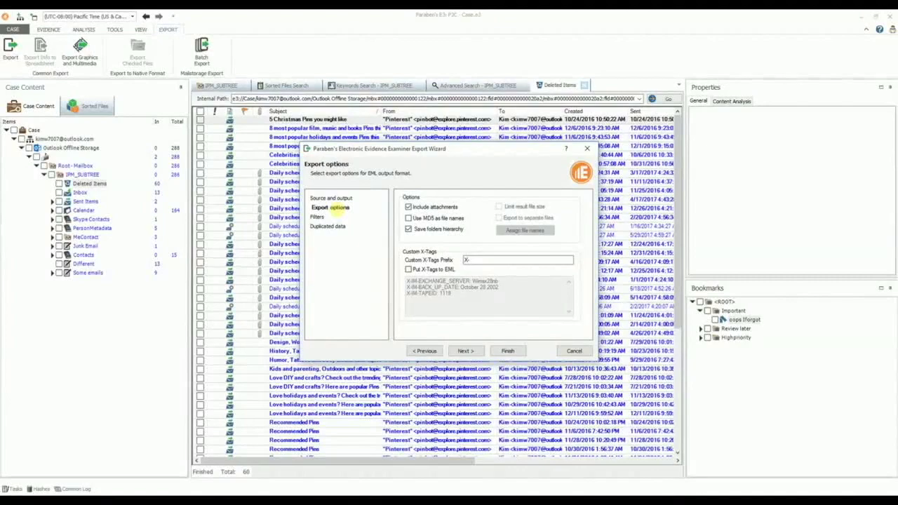
left_click(319, 217)
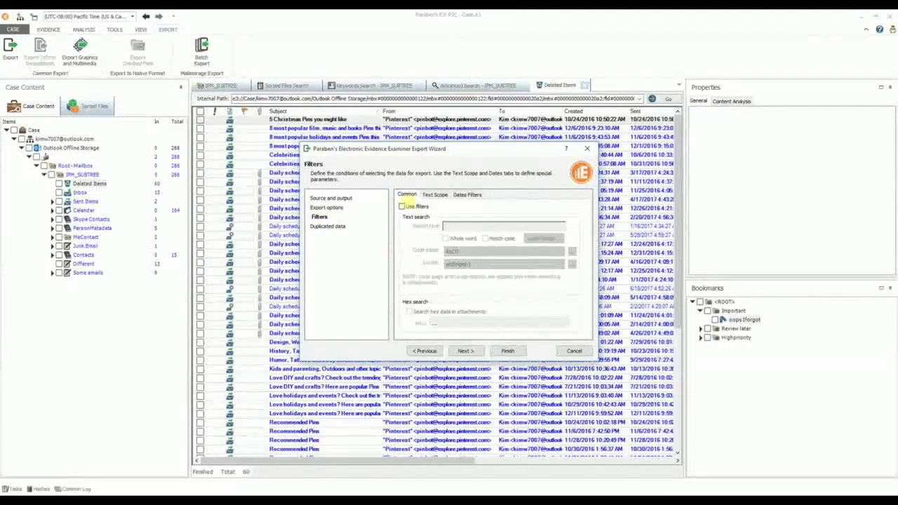
left_click(402, 207)
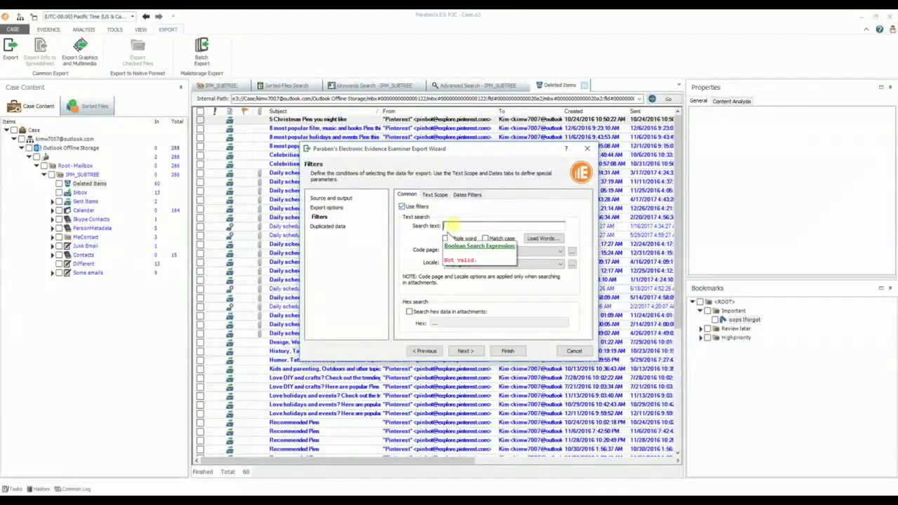
left_click(331, 226)
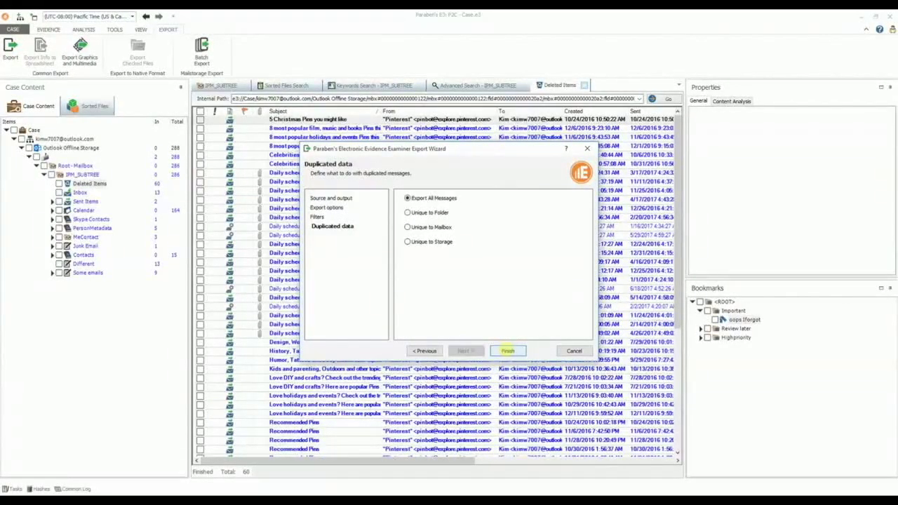
left_click(508, 351)
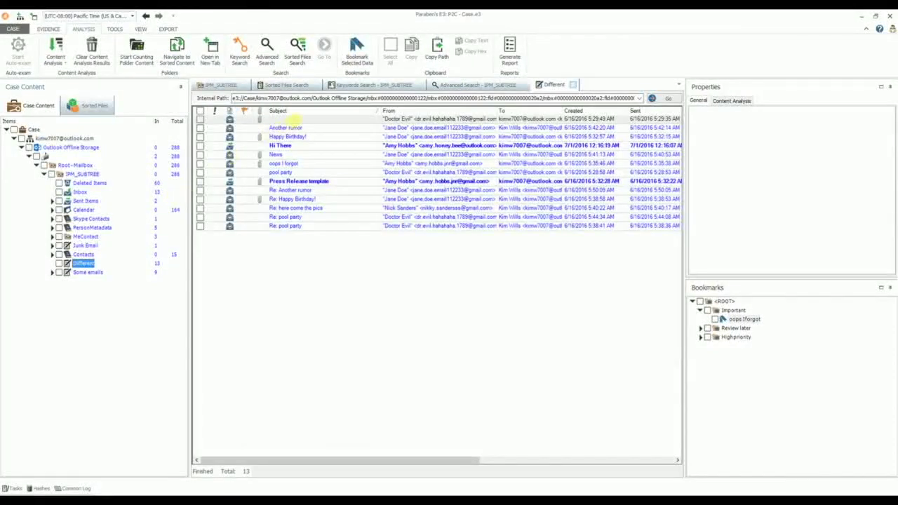
Step: Shift-select the first ten emails in the Different folder, down through the two replies
left_click(293, 119)
left_click(288, 136, "shift")
left_click(284, 155, "shift")
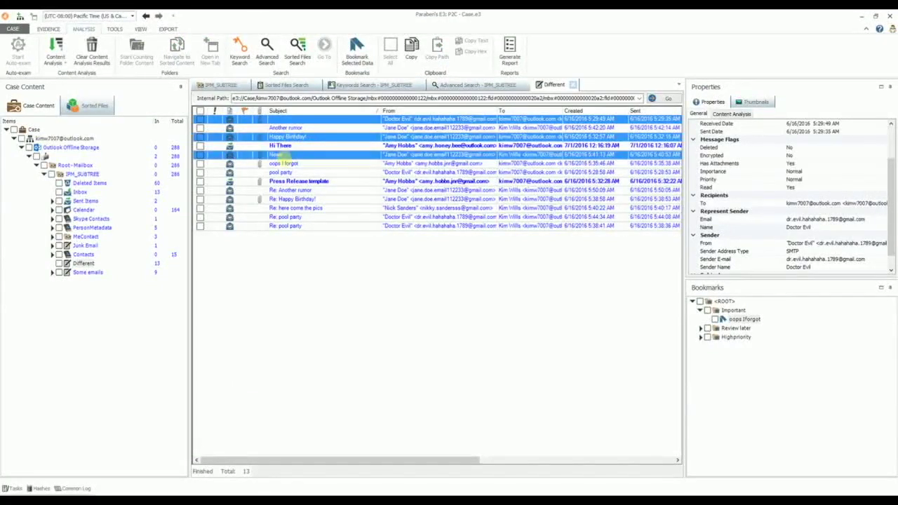
left_click(284, 163, "shift")
left_click(285, 181, "shift")
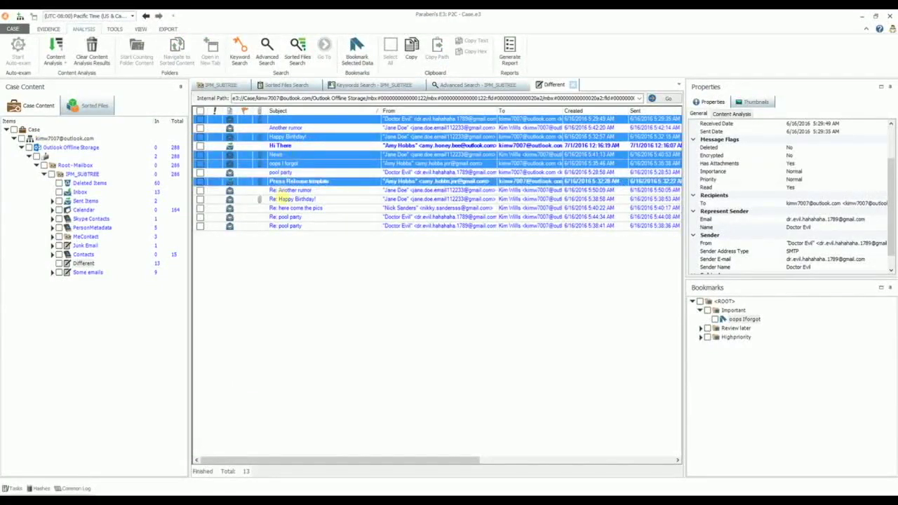
left_click(281, 199, "shift")
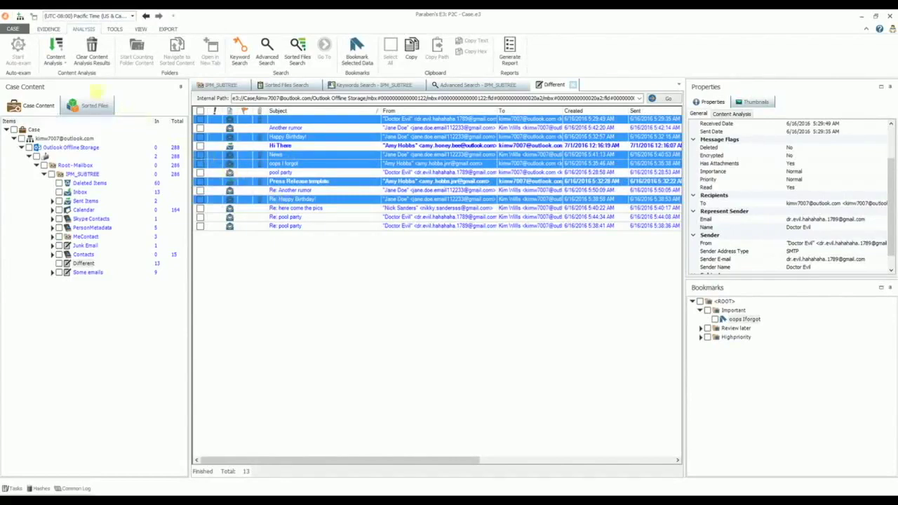
Step: Save their attachment list as 'Different attachements list' text file in mailstorage
left_click(48, 28)
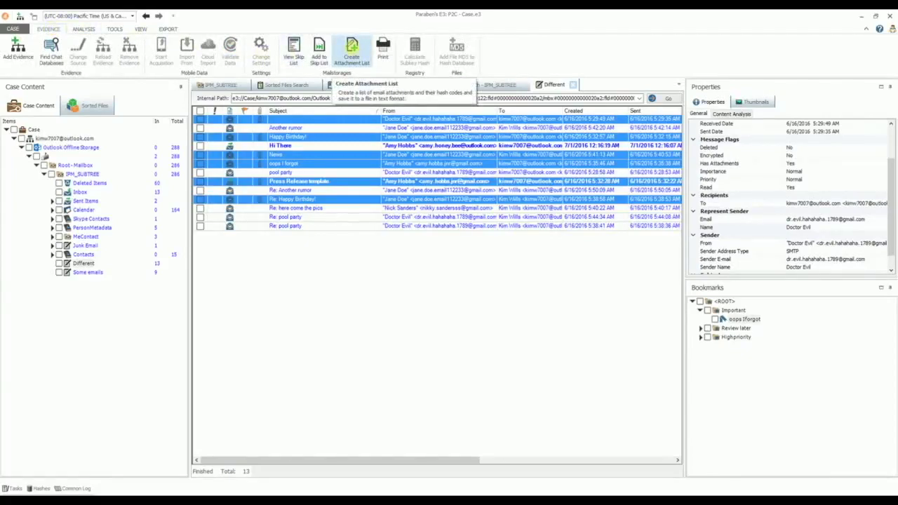
left_click(352, 48)
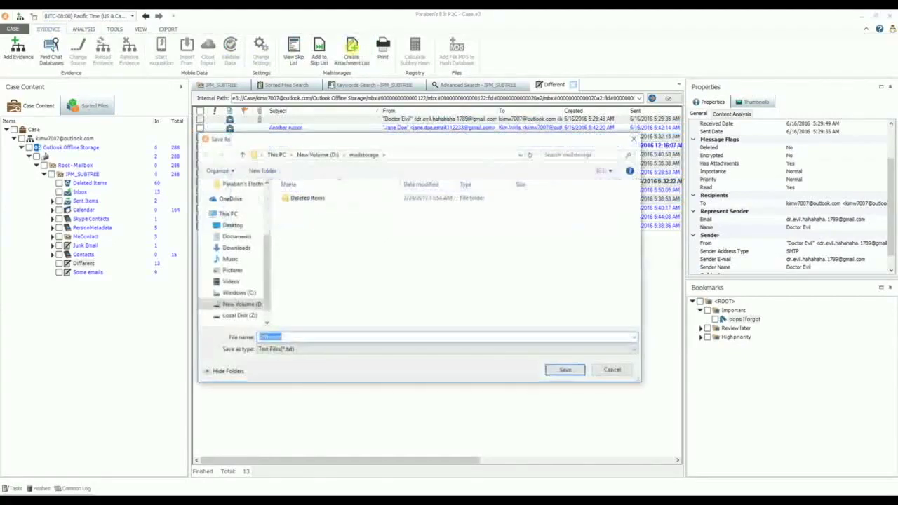
left_click(329, 337)
type("attachements list")
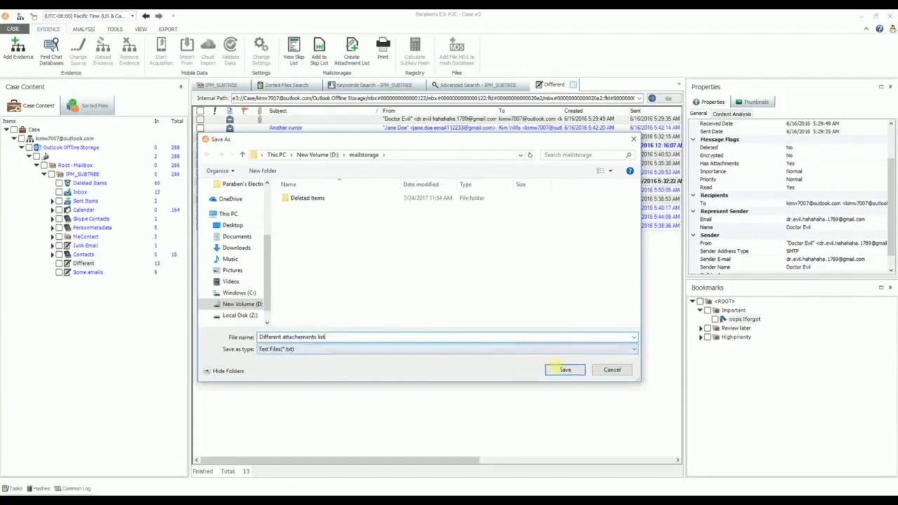
left_click(565, 369)
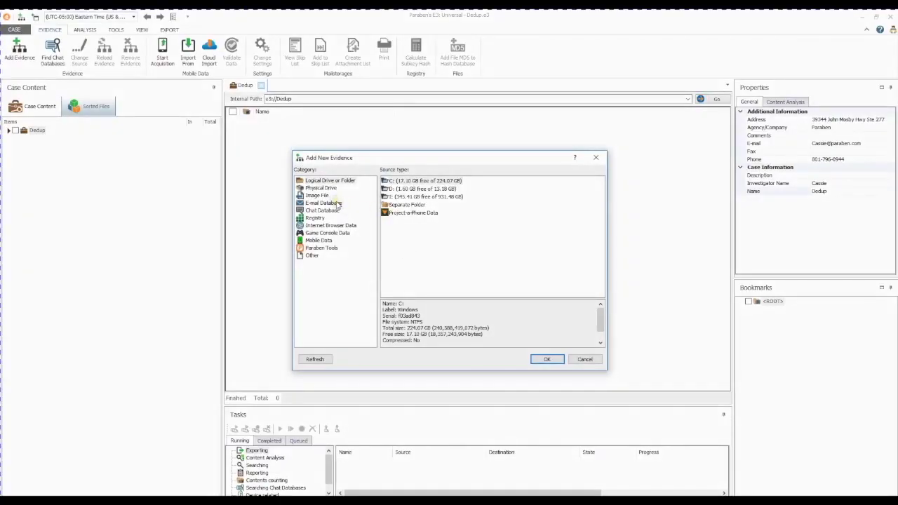
Step: Add Dedup.pst to the case as MS Outlook database evidence named Dedup
left_click(338, 203)
left_click(417, 238)
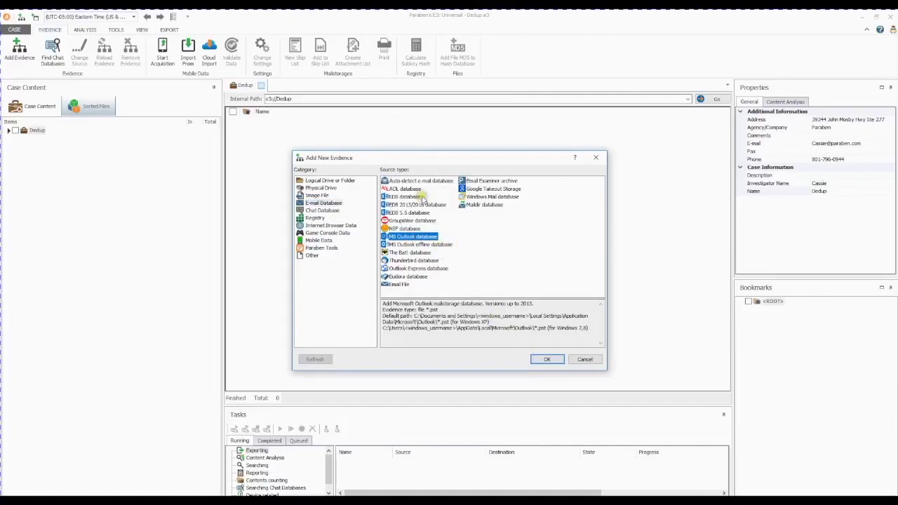
left_click(549, 359)
double_click(419, 241)
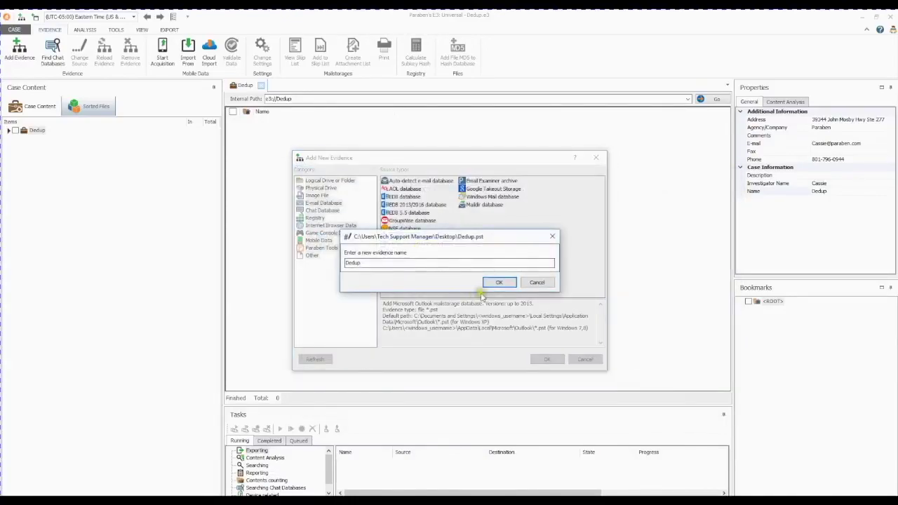
left_click(494, 284)
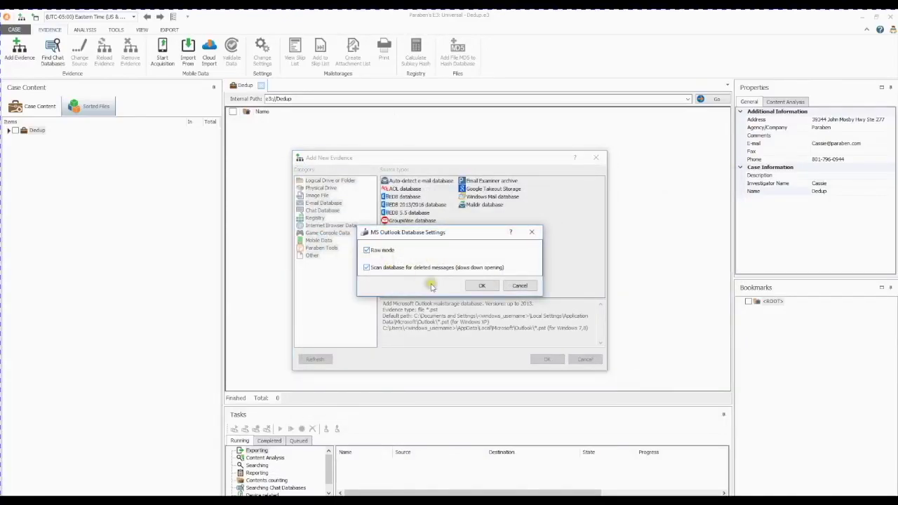
left_click(482, 285)
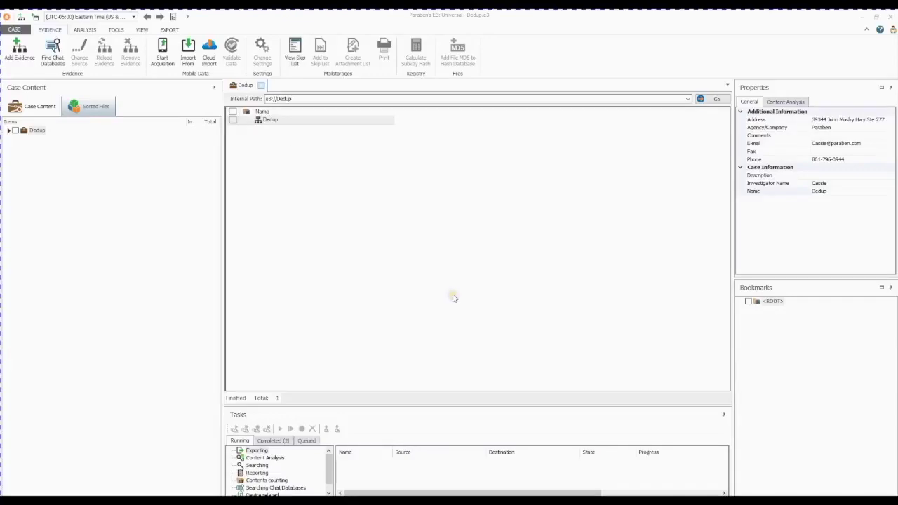
Step: Expand Dedup > Outlook Personal Storage down to the Top of Outlook data file folders
left_click(8, 131)
left_click(16, 138)
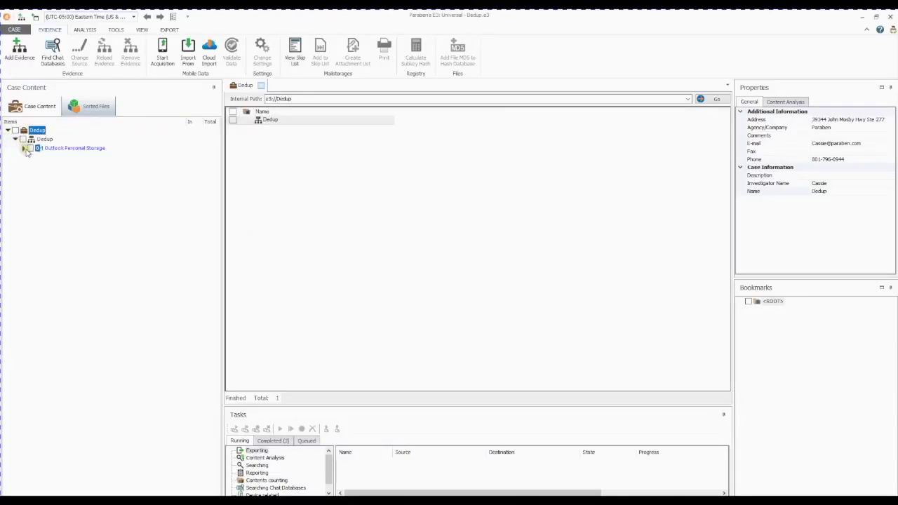
left_click(24, 149)
left_click(32, 159)
left_click(38, 166)
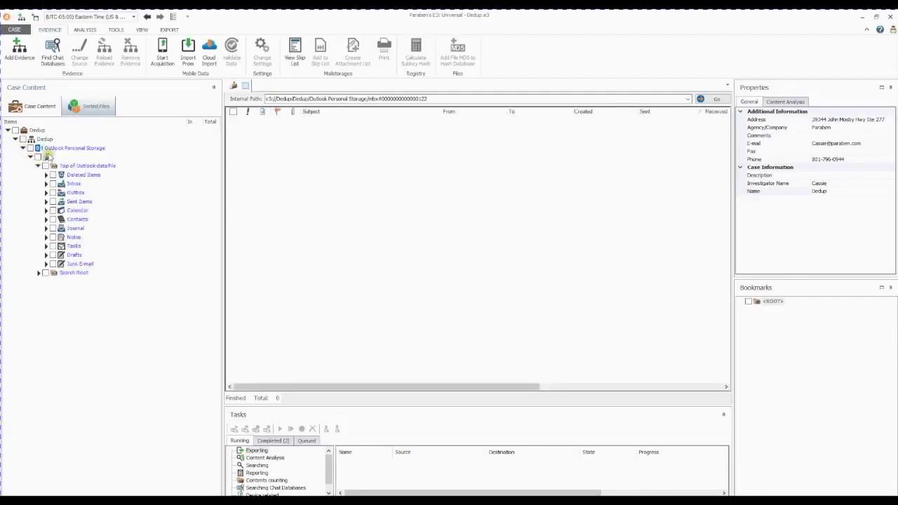
left_click(78, 31)
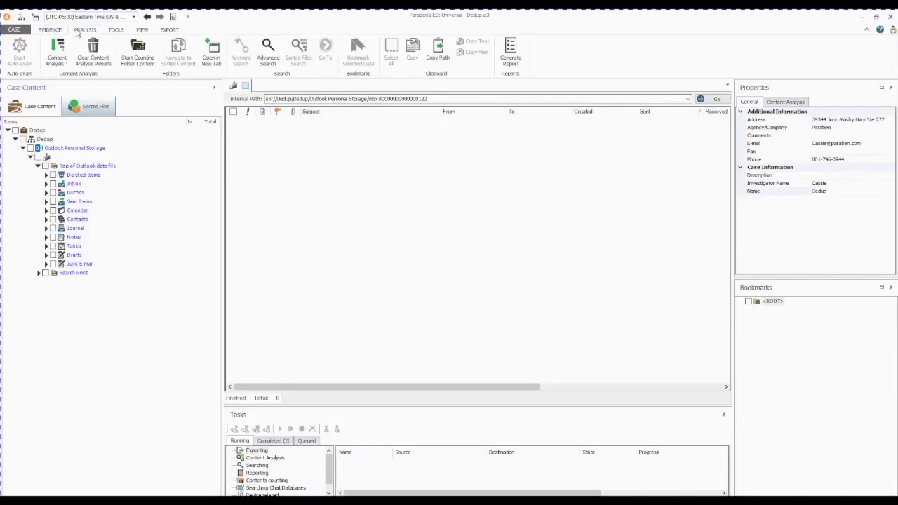
Step: Count messages in all Dedup mailbox folders (784 total) and open the Inbox with its five subfolders
left_click(142, 47)
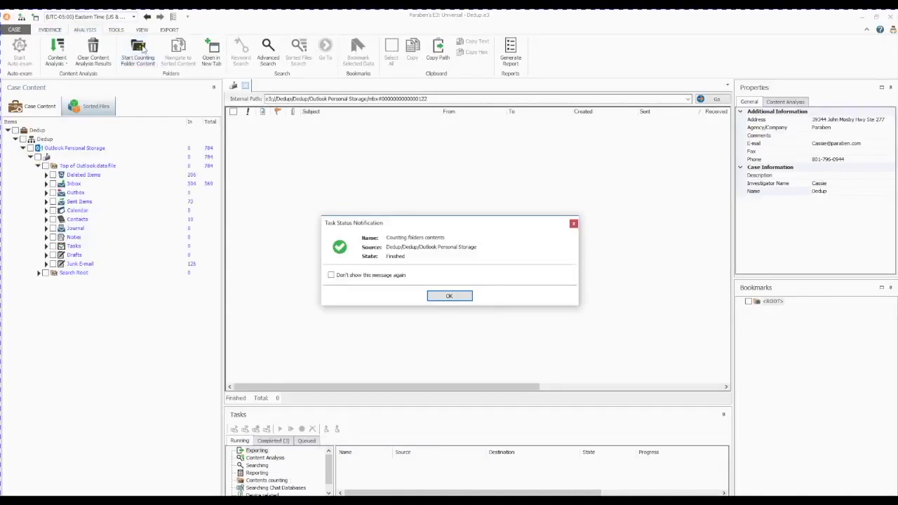
left_click(444, 297)
left_click(83, 150)
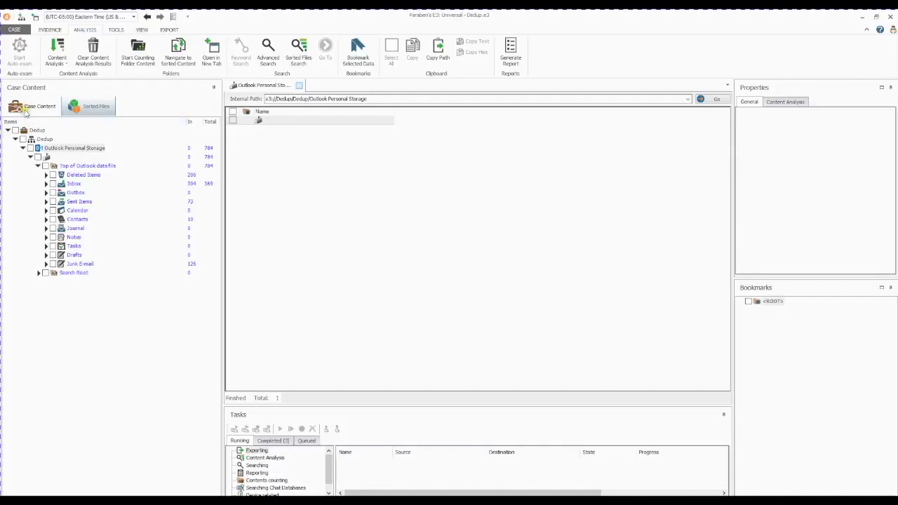
left_click(46, 183)
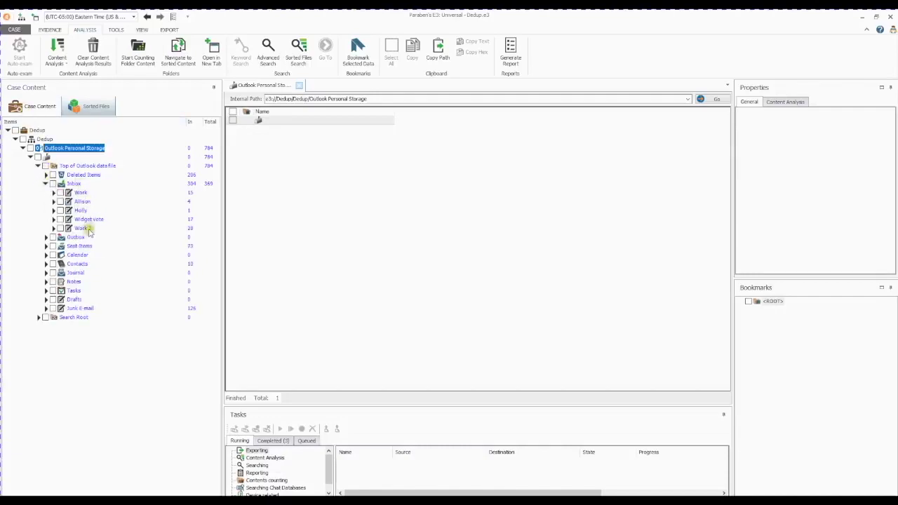
left_click(74, 184)
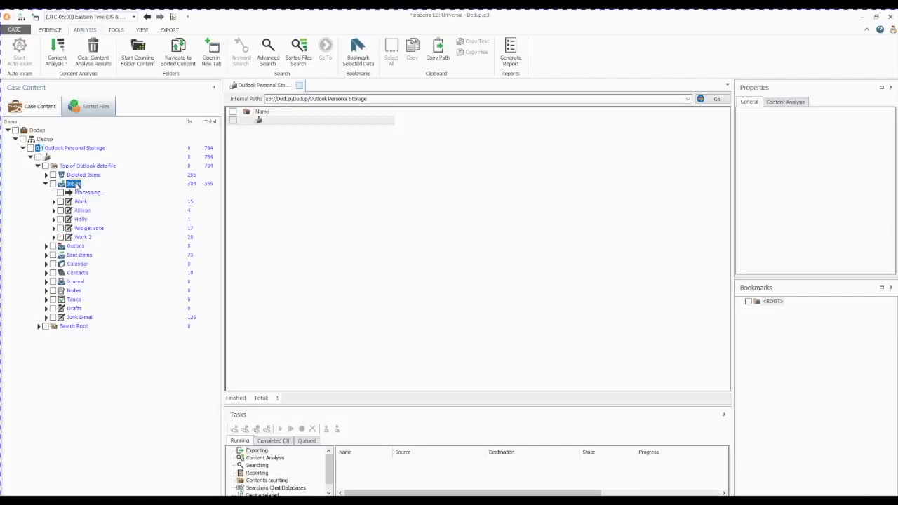
Step: Set up a PST export of the Inbox to Desktop\Inbox.pst, advancing past the options and filters pages
right_click(74, 184)
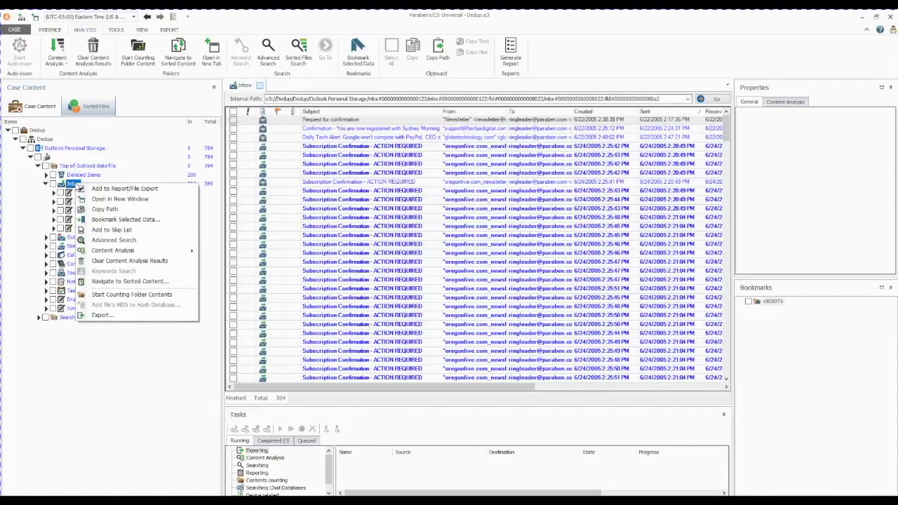
left_click(145, 315)
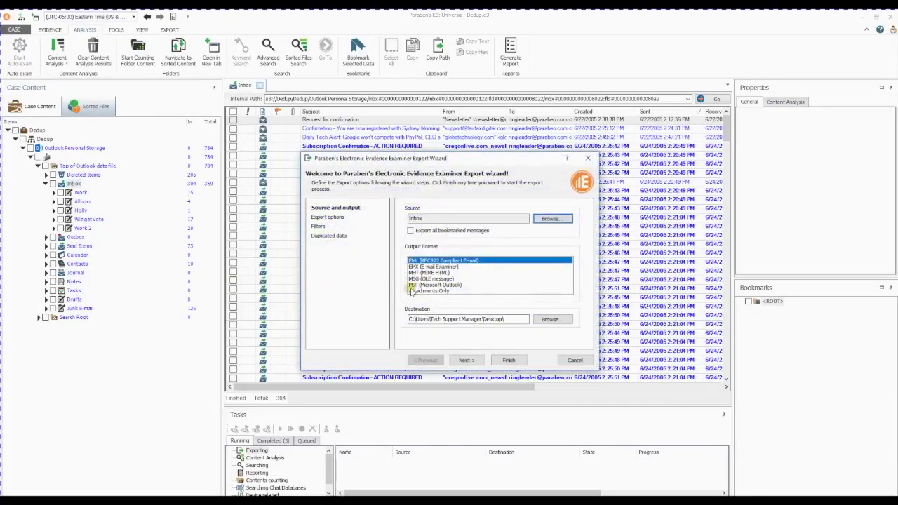
left_click(418, 285)
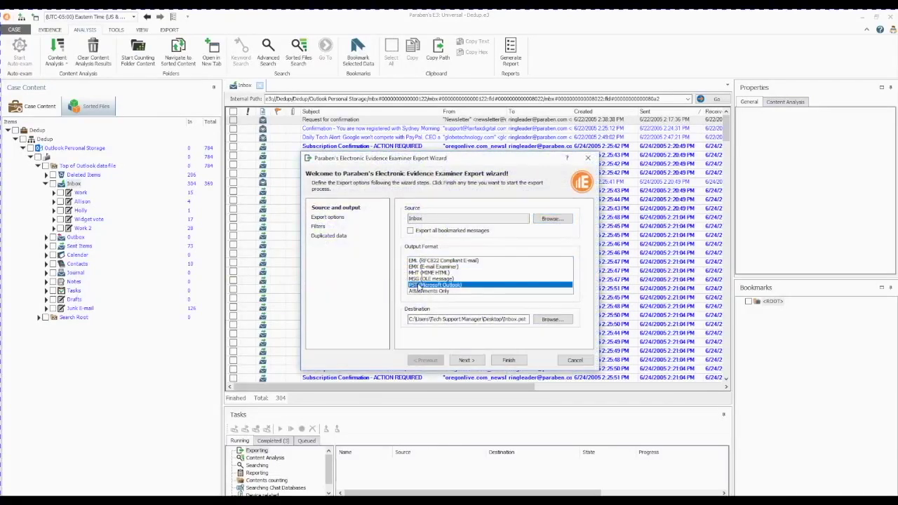
left_click(551, 319)
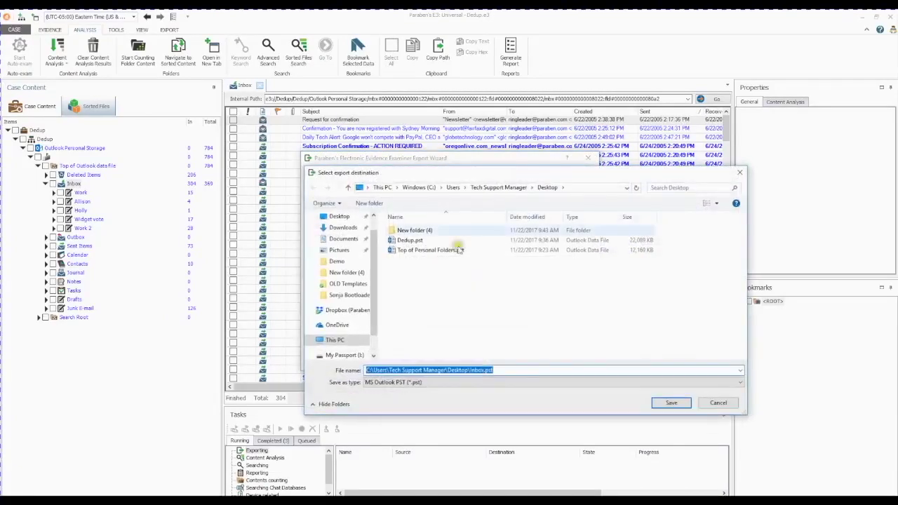
left_click(343, 216)
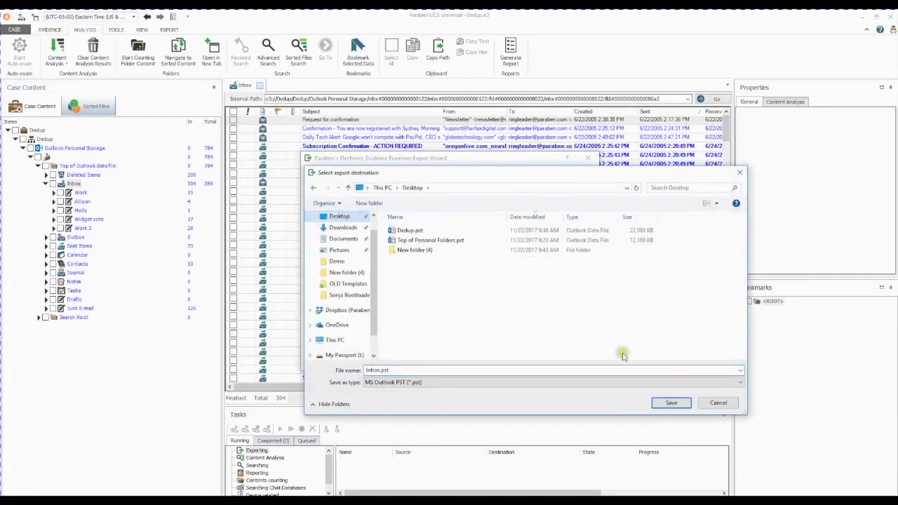
left_click(668, 404)
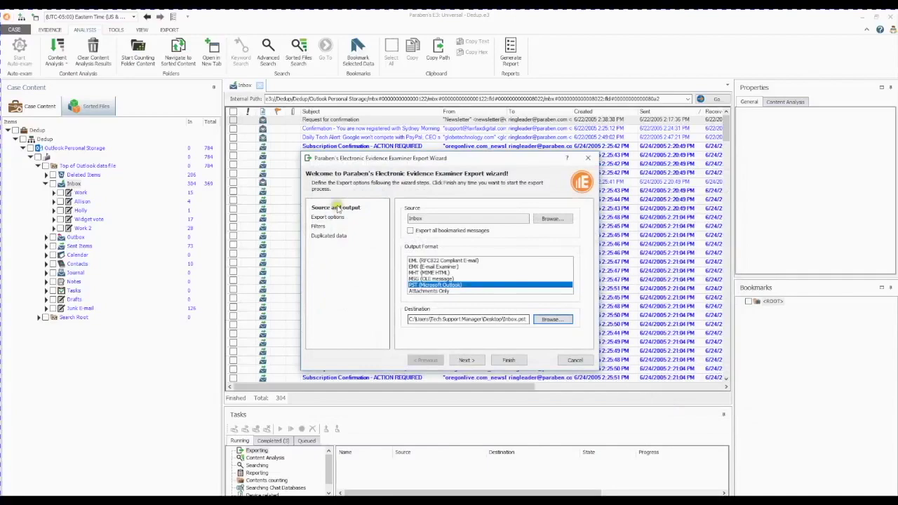
left_click(330, 217)
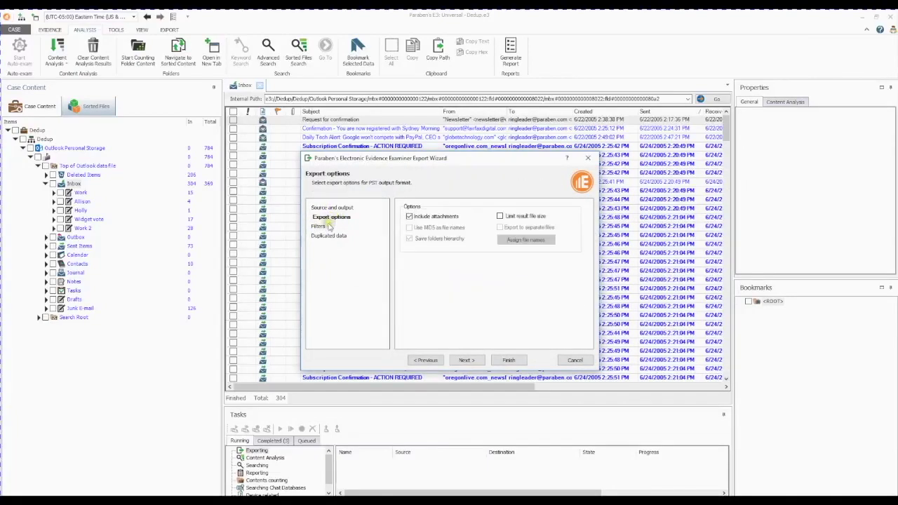
left_click(324, 228)
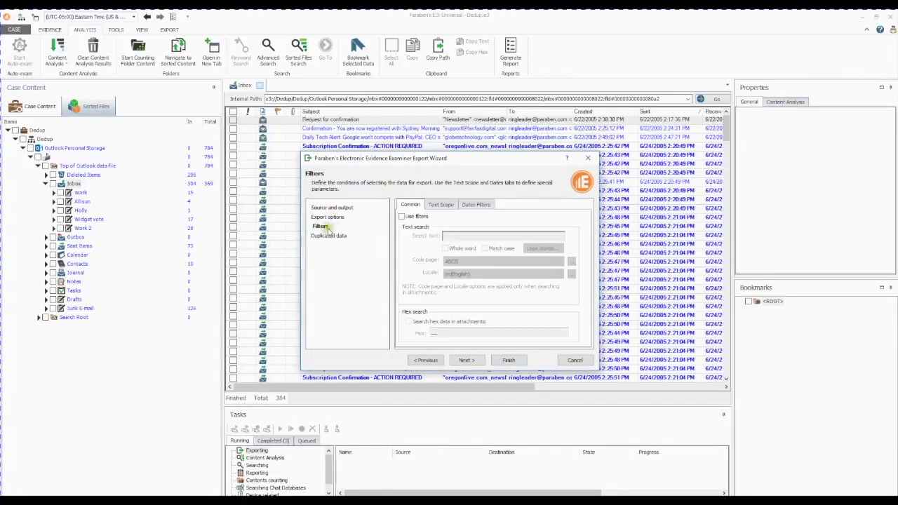
Step: Choose Unique to Mailbox on the Duplicated data page of the Inbox export
left_click(340, 237)
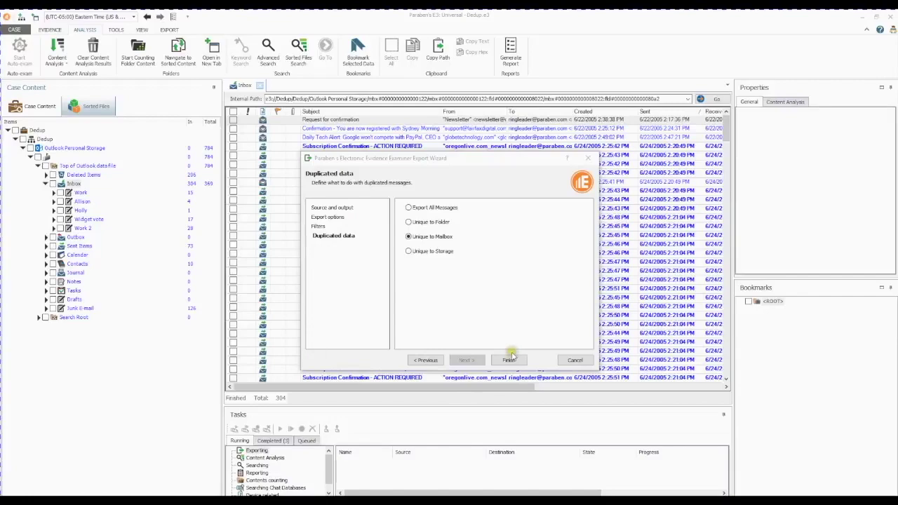
Step: Run the Inbox.pst export to completion and open the Add New Evidence dialog
left_click(509, 359)
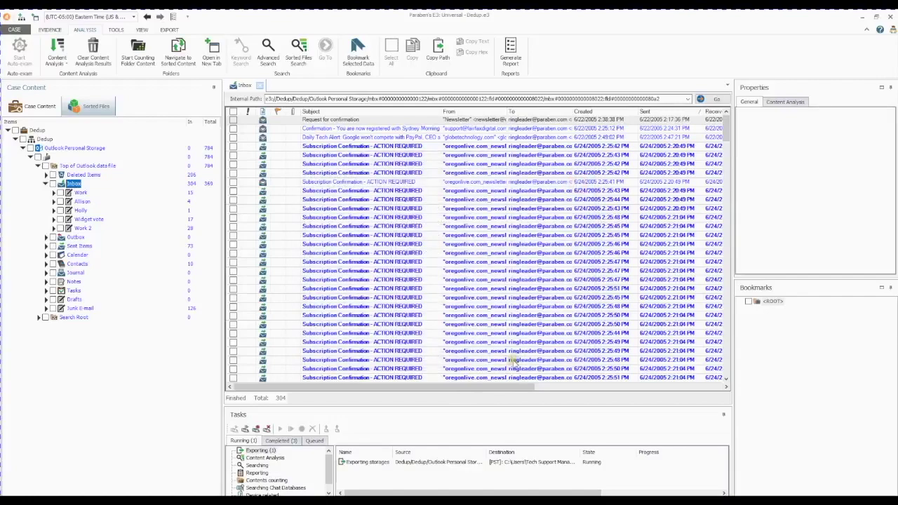
left_click(370, 463)
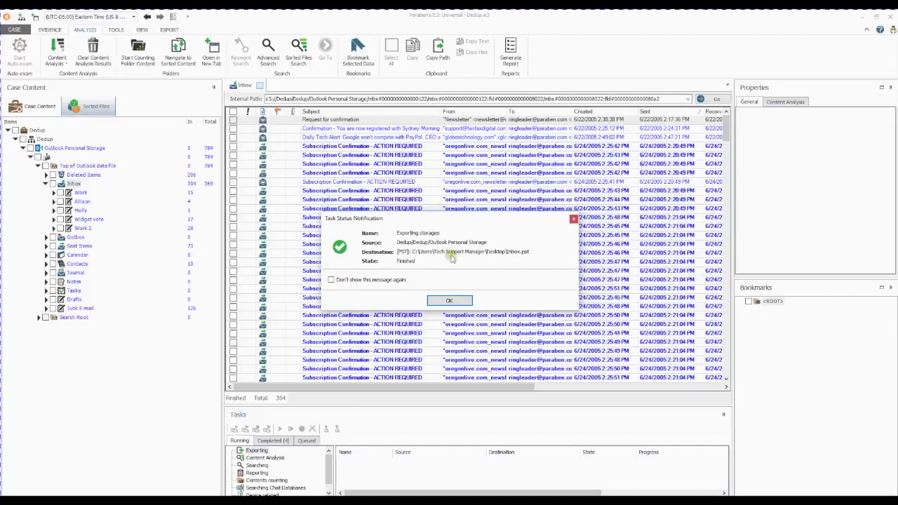
left_click(449, 299)
left_click(49, 30)
left_click(20, 53)
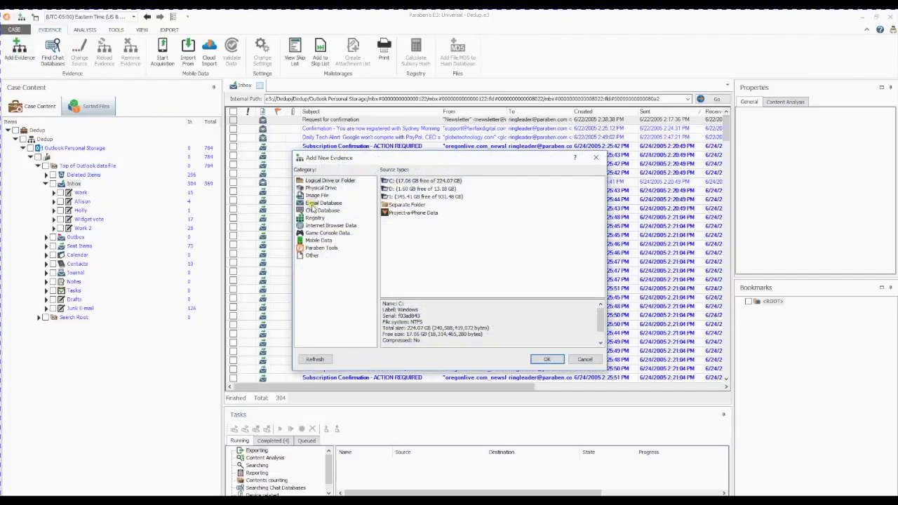
Step: Add Desktop\Inbox.pst as MS Outlook database evidence named Inbox with default settings
left_click(322, 203)
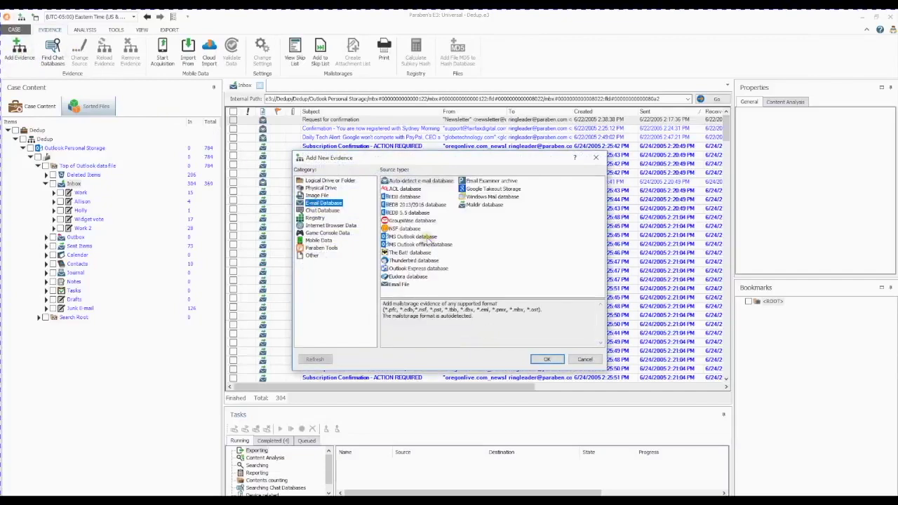
left_click(426, 236)
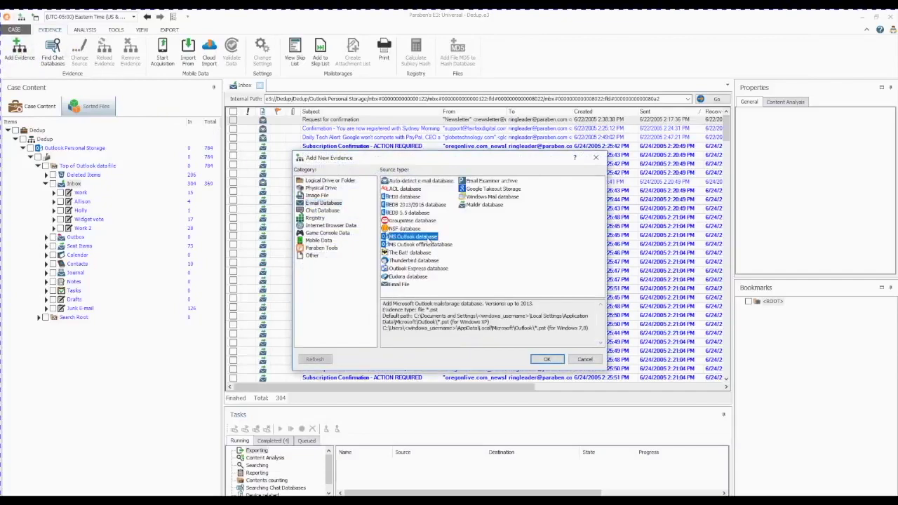
left_click(542, 360)
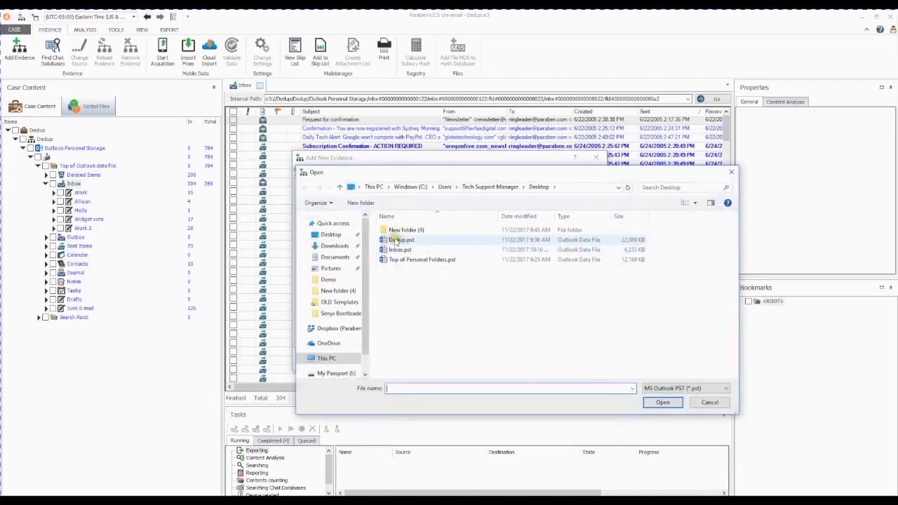
left_click(400, 250)
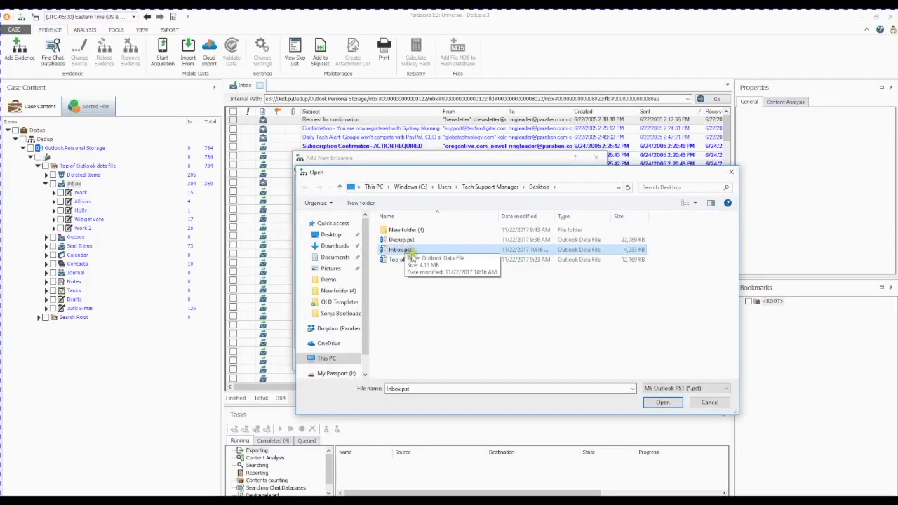
left_click(668, 405)
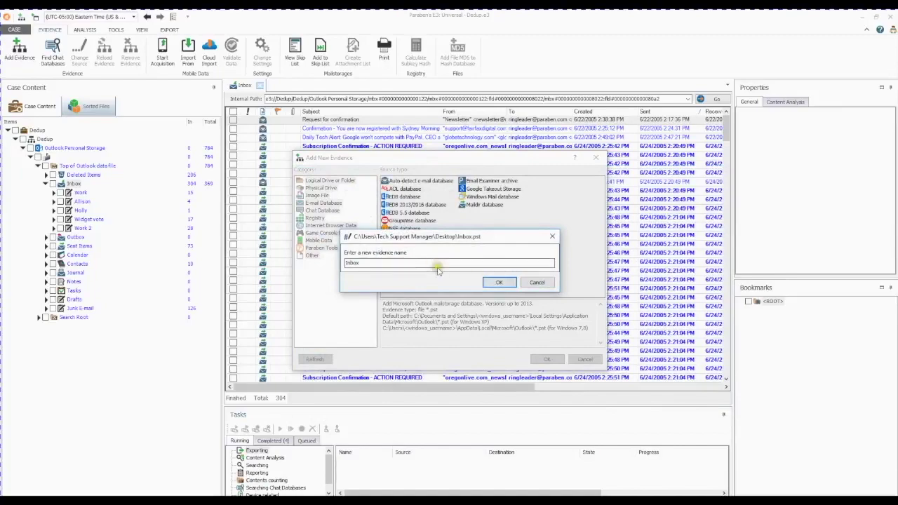
left_click(493, 282)
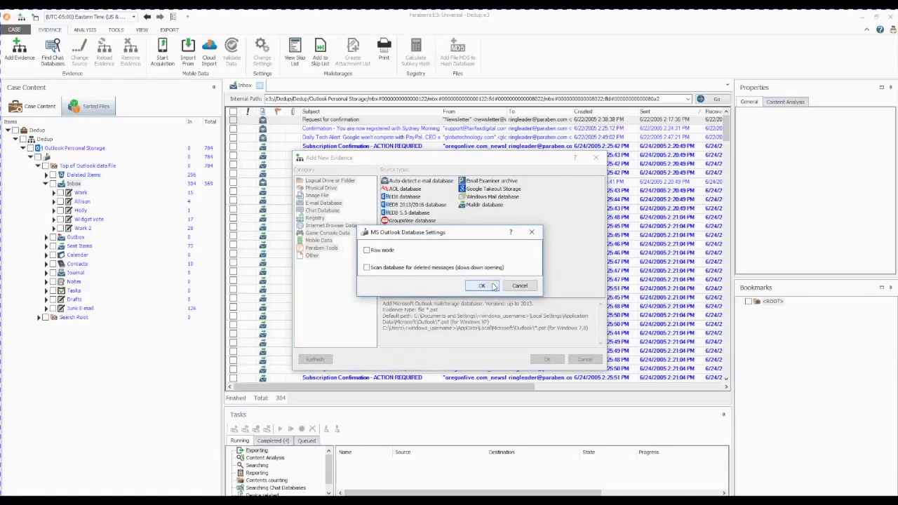
left_click(482, 286)
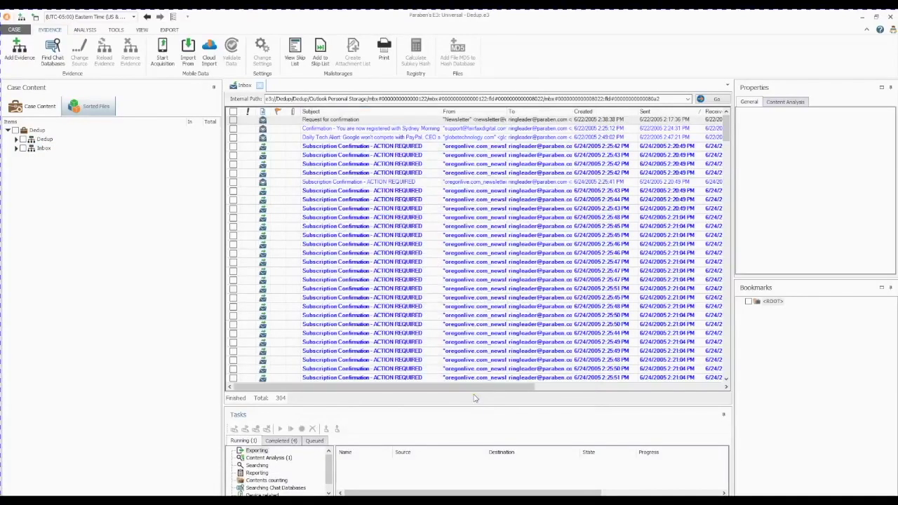
Step: Expand the Inbox evidence tree down to the exported Inbox folder and its subfolders
left_click(16, 148)
left_click(17, 139)
left_click(23, 148)
left_click(23, 175)
left_click(31, 183)
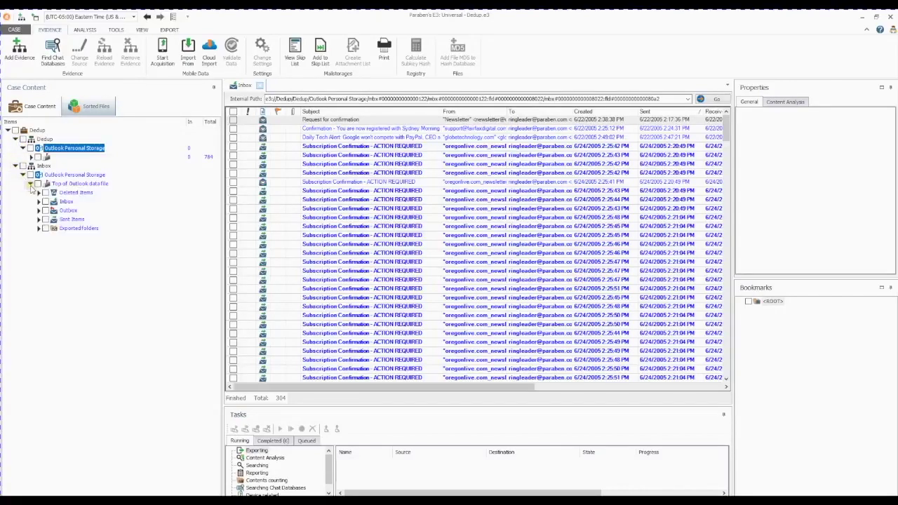
left_click(39, 228)
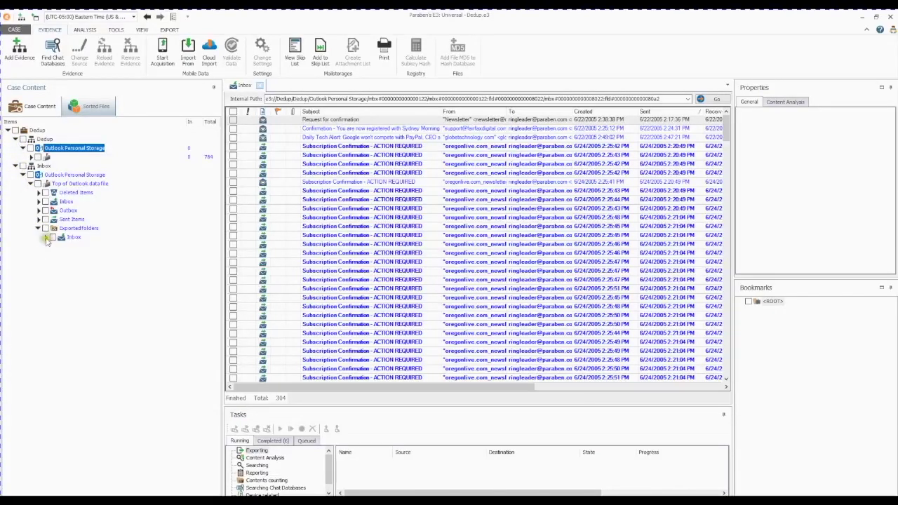
left_click(46, 237)
left_click(74, 237)
Step: Count folder contents for the exported Inbox: 304 messages, 351 total
left_click(84, 29)
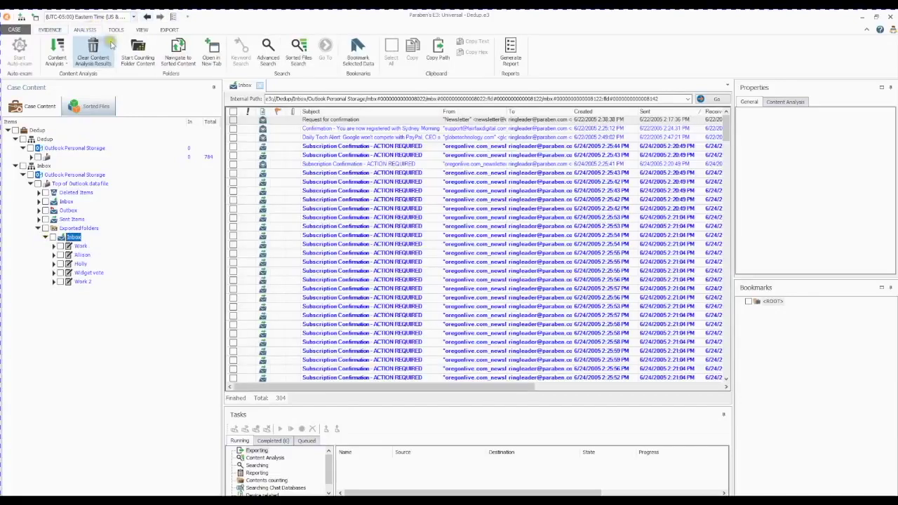
left_click(138, 53)
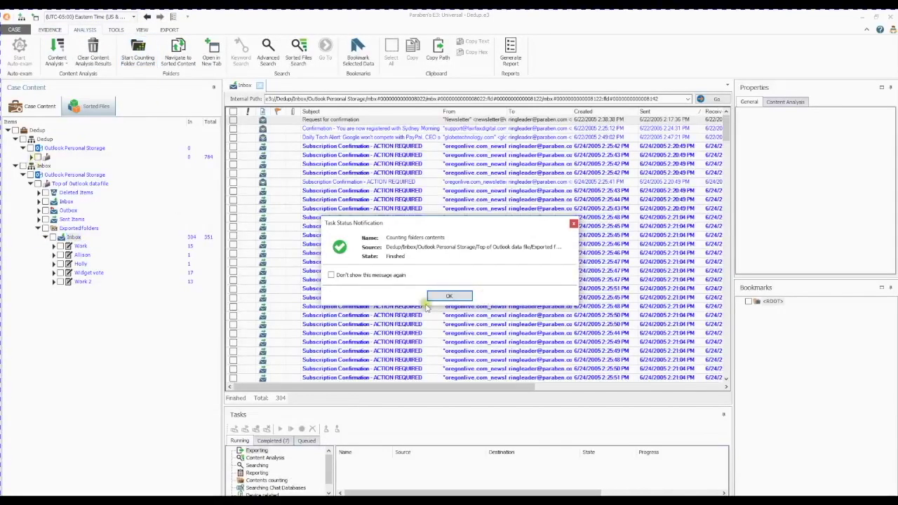
left_click(447, 296)
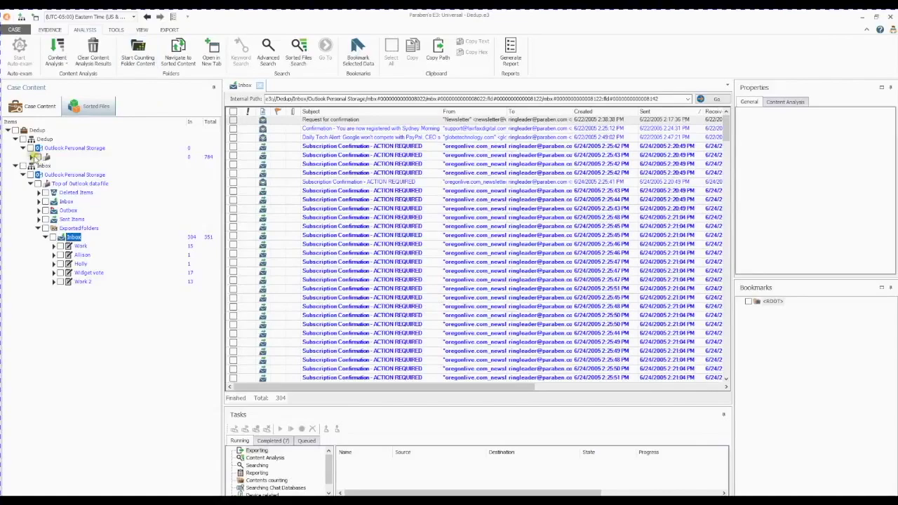
Step: Expand the Dedup mailbox and select its Inbox for comparison: 304 messages, 369 total
left_click(31, 156)
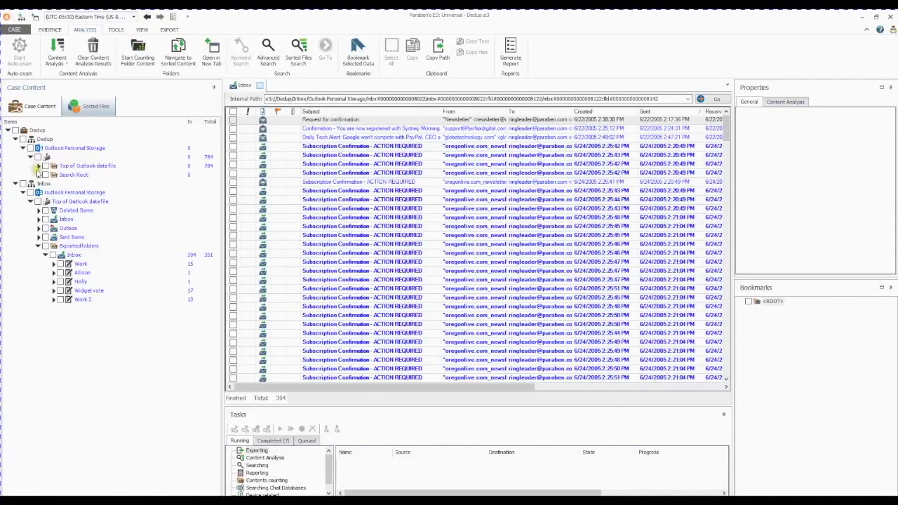
left_click(38, 166)
left_click(74, 183)
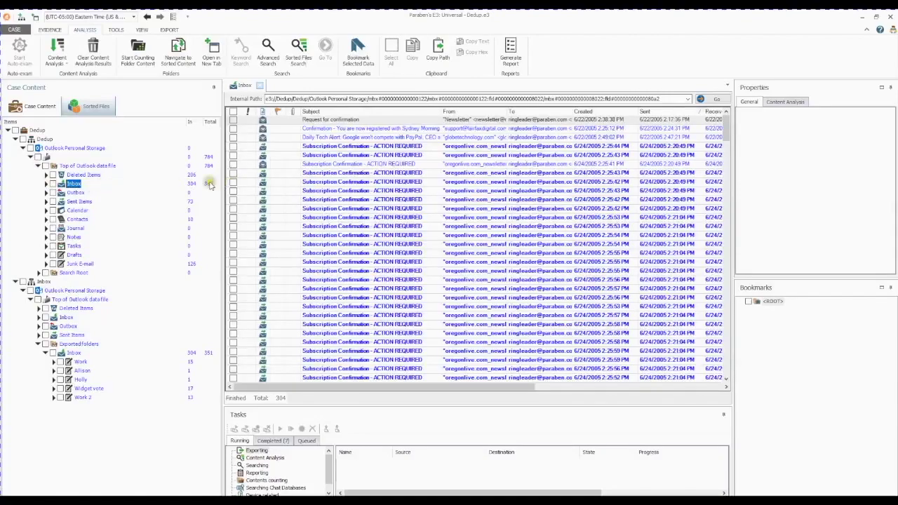
Step: Expand the Dedup Inbox and view Allison and Work 2 in both Inboxes, ending on exported Work 2's 13 emails
left_click(191, 183)
left_click(207, 185)
left_click(46, 184)
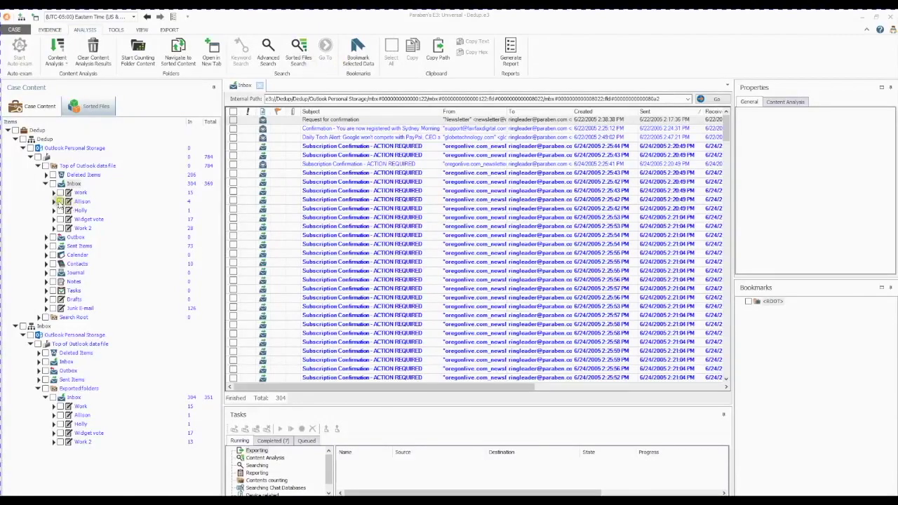
left_click(81, 202)
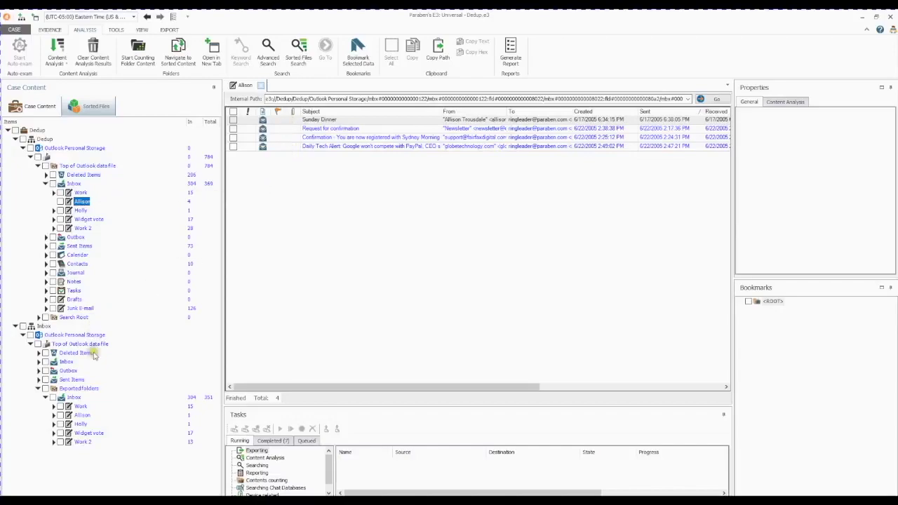
left_click(82, 415)
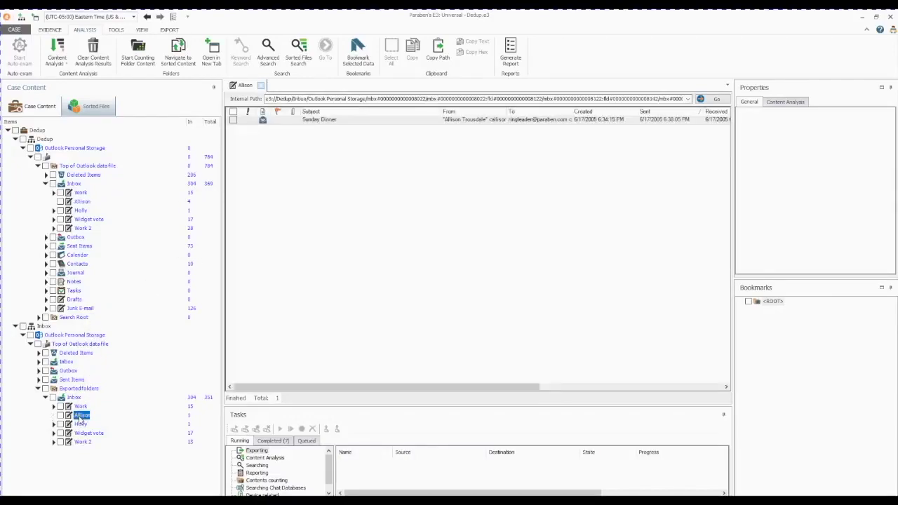
left_click(82, 229)
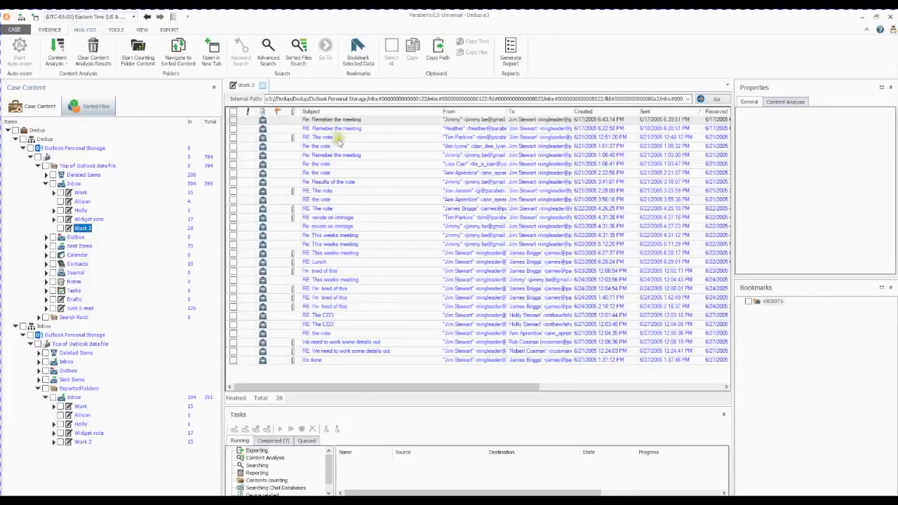
left_click(81, 443)
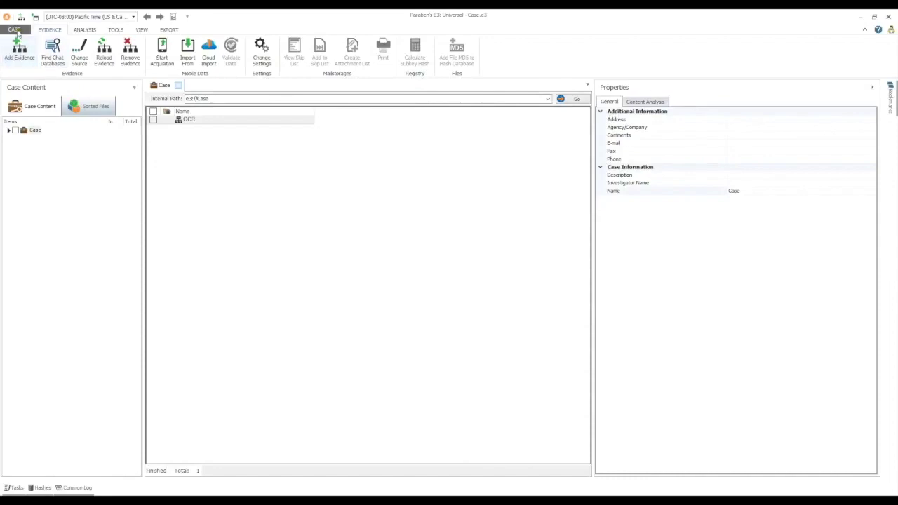
Step: Open the CASE backstage menu for Case.e3
left_click(15, 30)
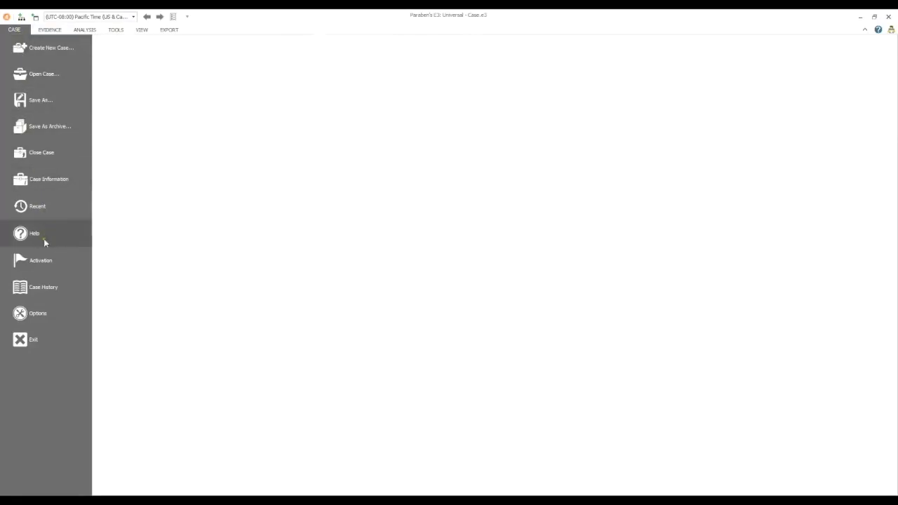
Step: In Options, set English as the default OCR language for image text and confirm
left_click(57, 321)
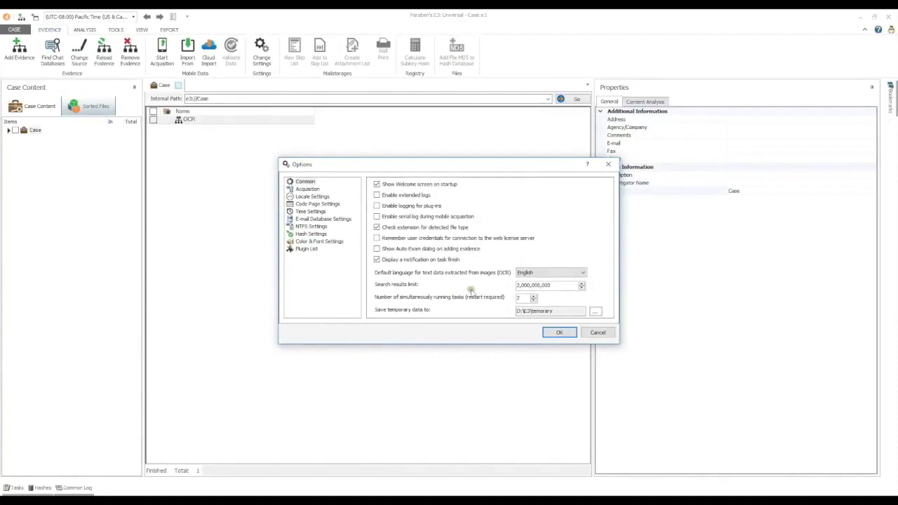
left_click(582, 272)
left_click(580, 289)
left_click(569, 334)
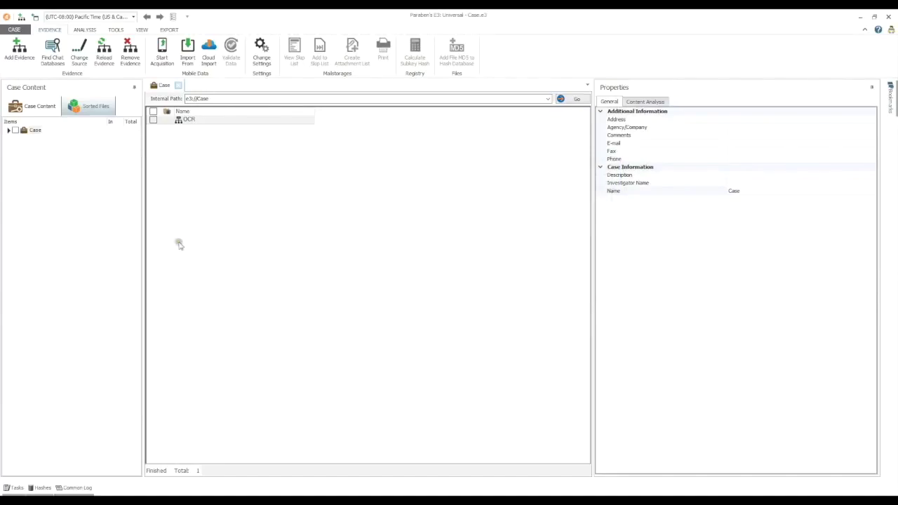
Step: Browse to Case > OCR > Root > OCR > Chinese and select chinese-lessons-chinese-language.jpg
left_click(9, 130)
left_click(15, 139)
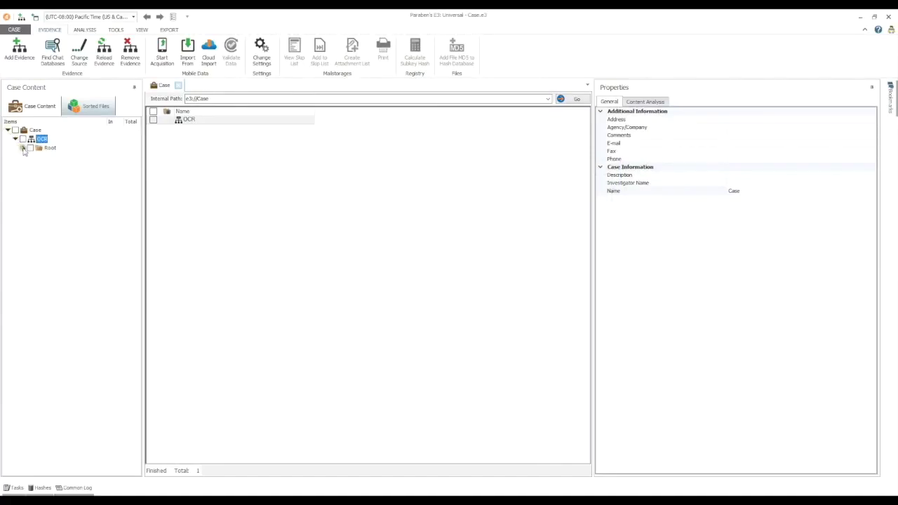
left_click(23, 148)
left_click(30, 157)
left_click(54, 167)
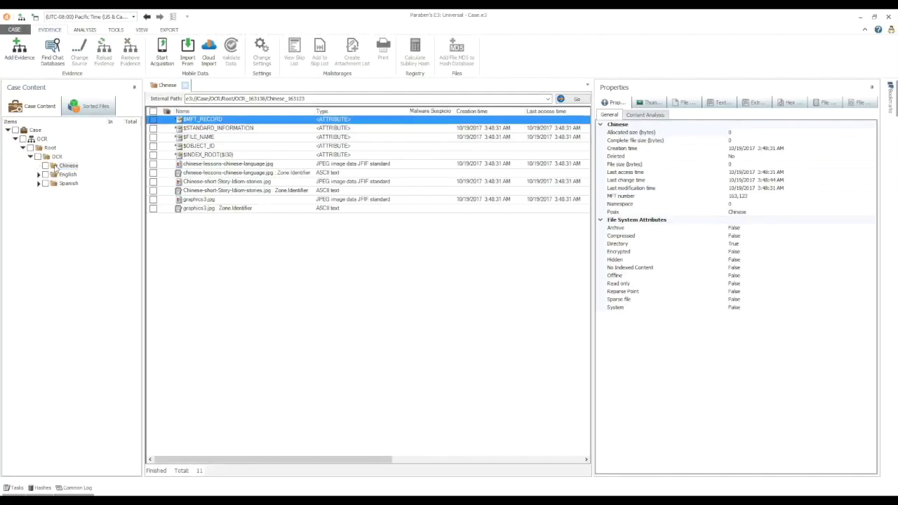
left_click(267, 164)
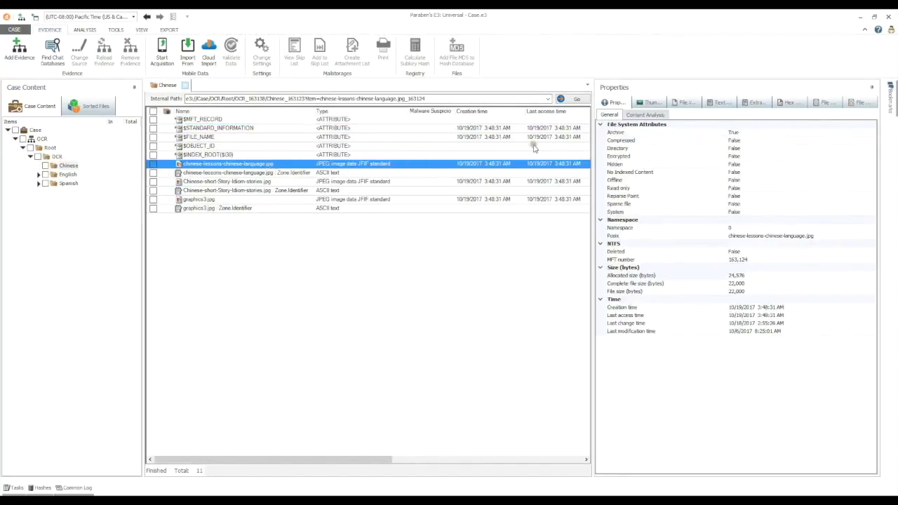
Step: Re-extract the image's text with Chinese as the language in the Extracted Text view
left_click(684, 103)
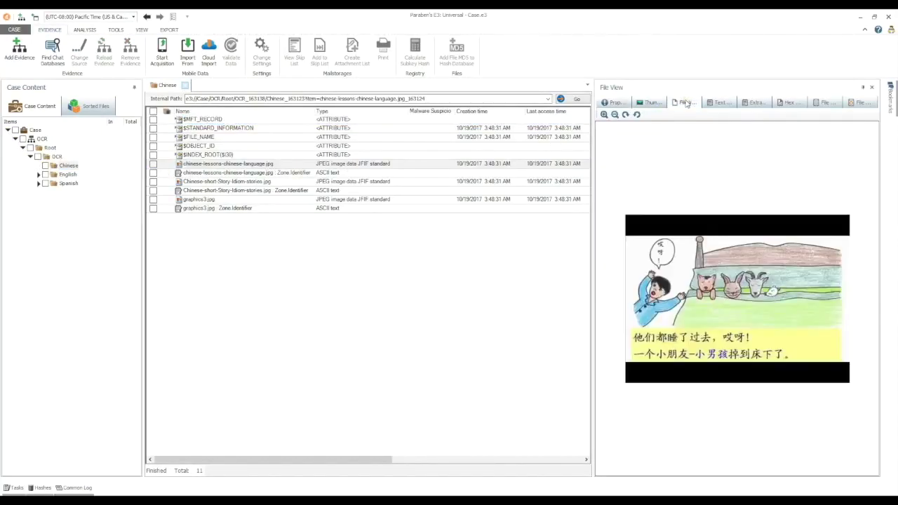
left_click(755, 102)
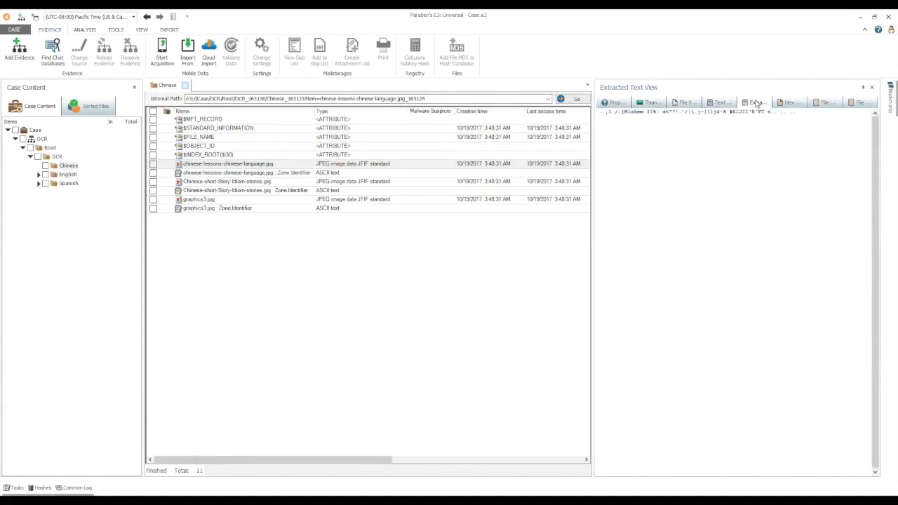
right_click(700, 115)
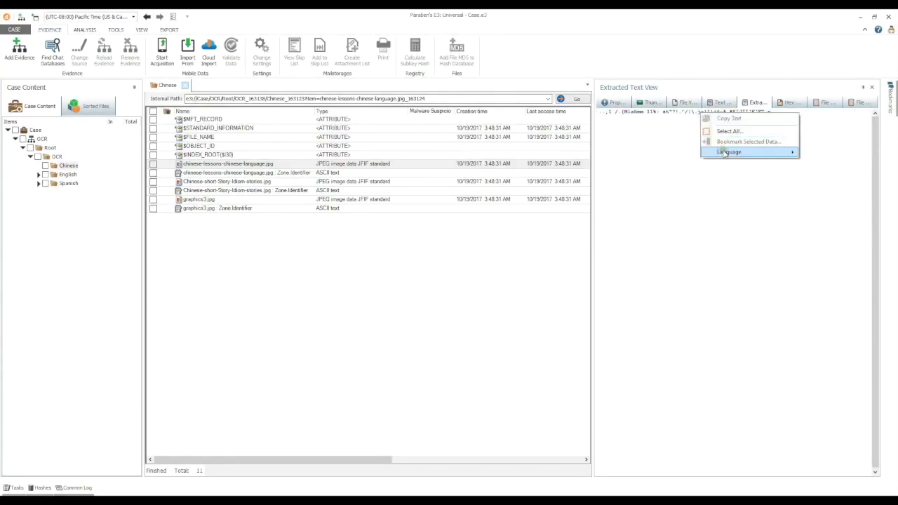
mouse_move(725, 153)
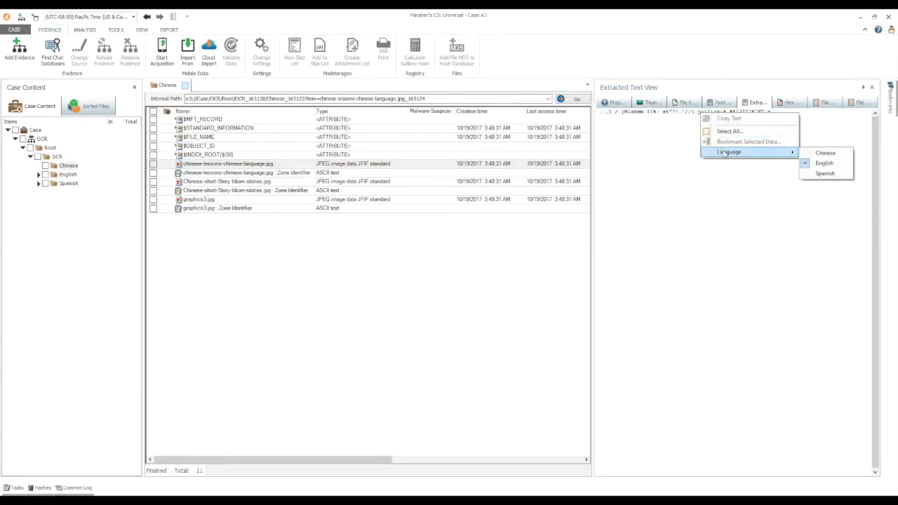
left_click(822, 153)
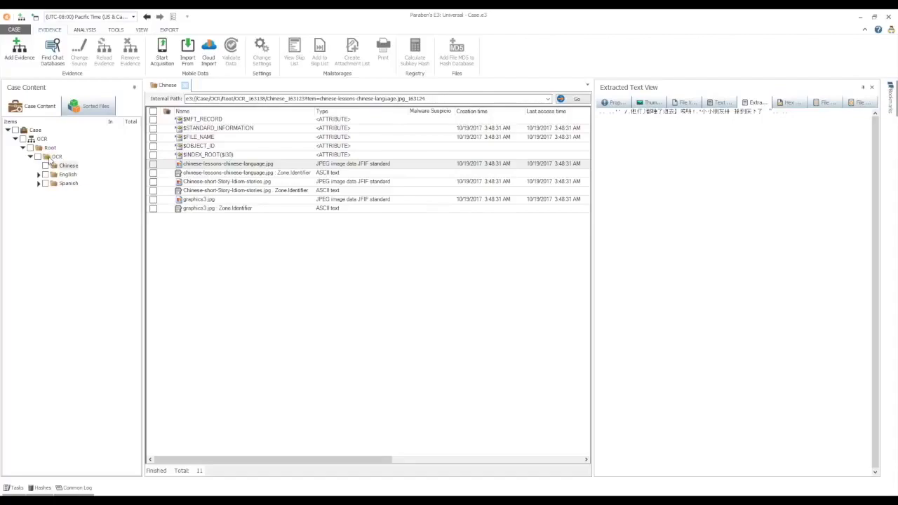
left_click(52, 159)
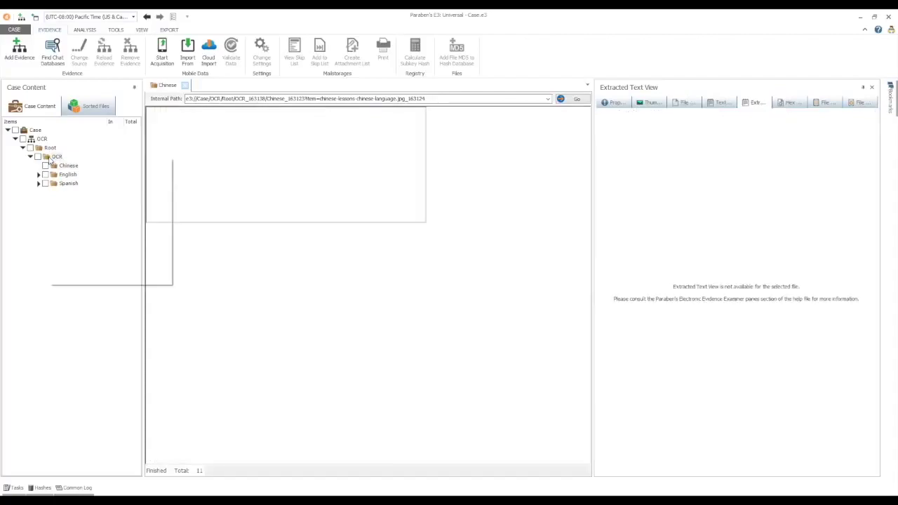
Step: Run an advanced search of the OCR folder including image OCR text in Spanish
right_click(51, 159)
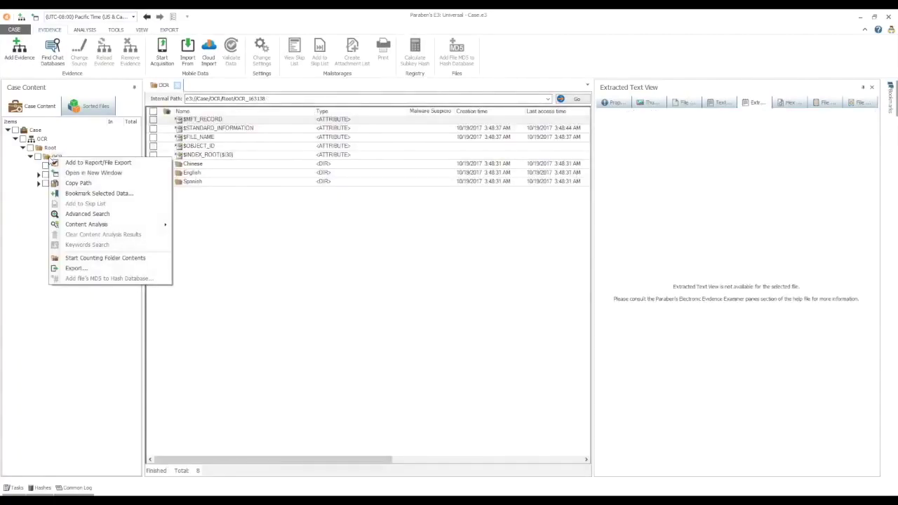
left_click(88, 214)
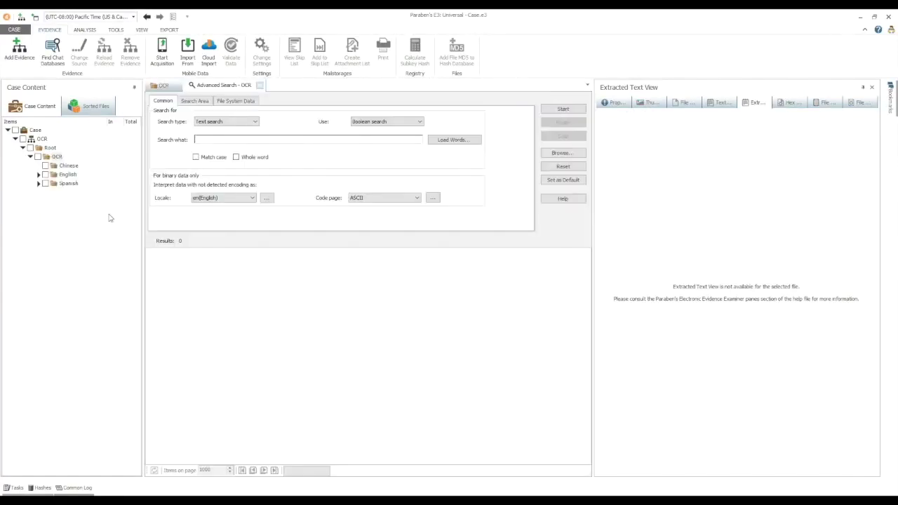
type("(")
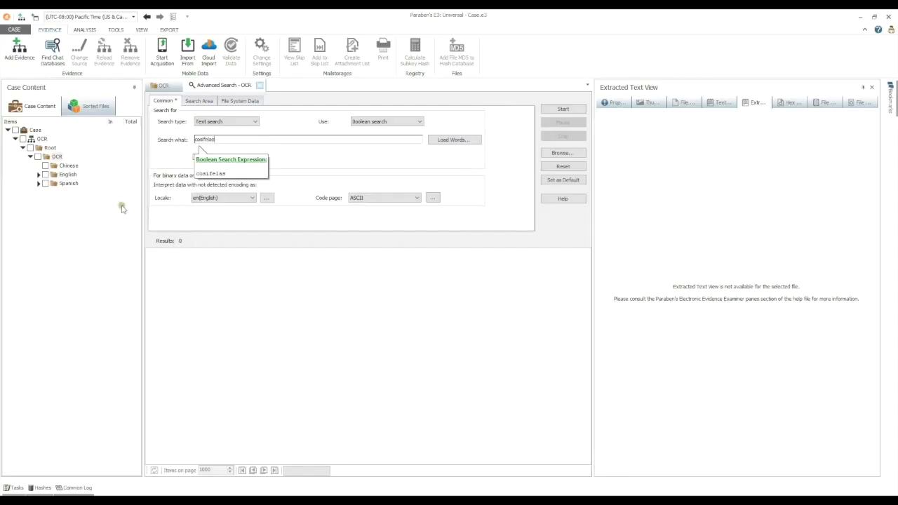
left_click(248, 101)
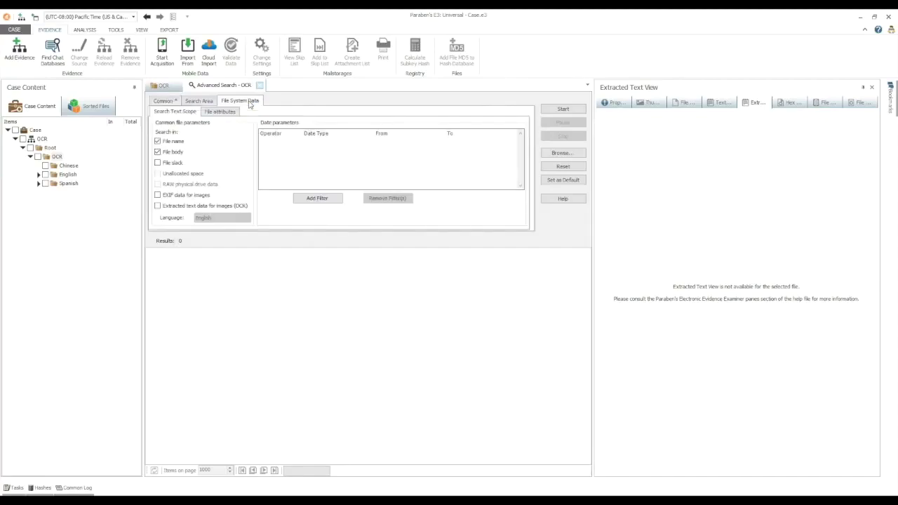
left_click(237, 206)
left_click(242, 219)
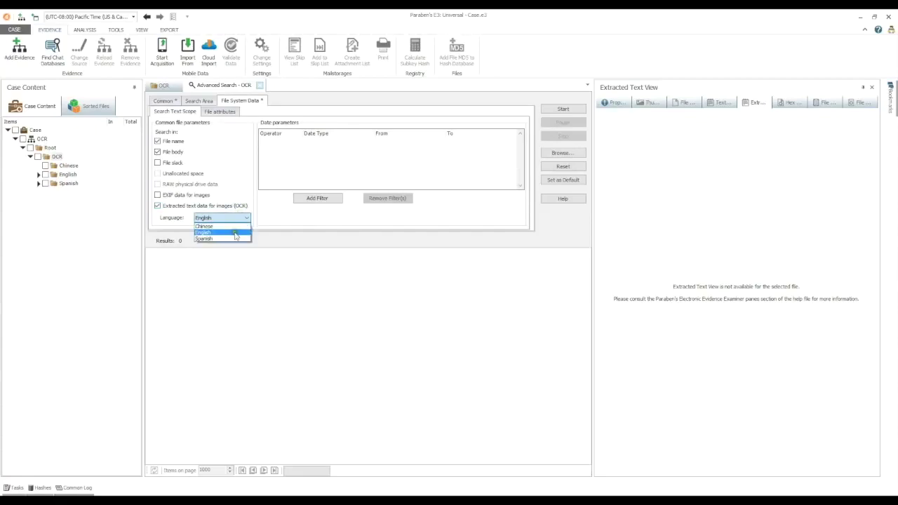
left_click(234, 238)
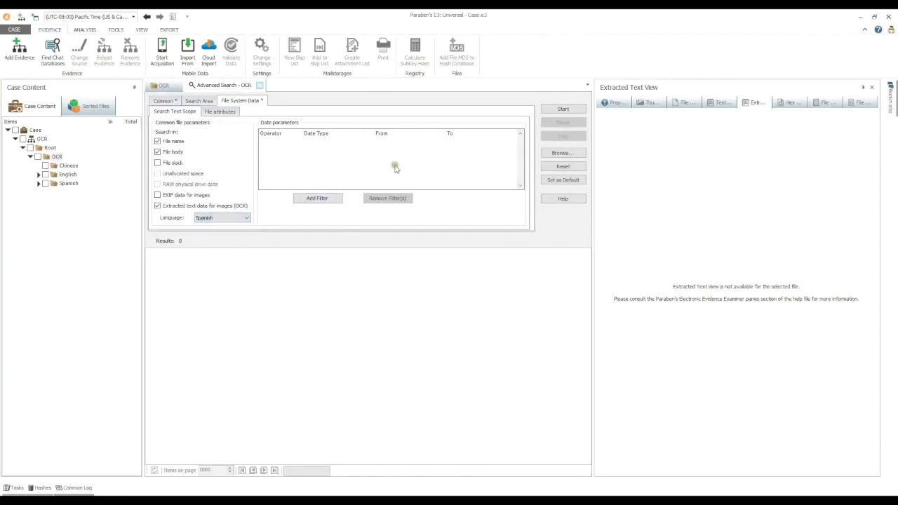
left_click(562, 109)
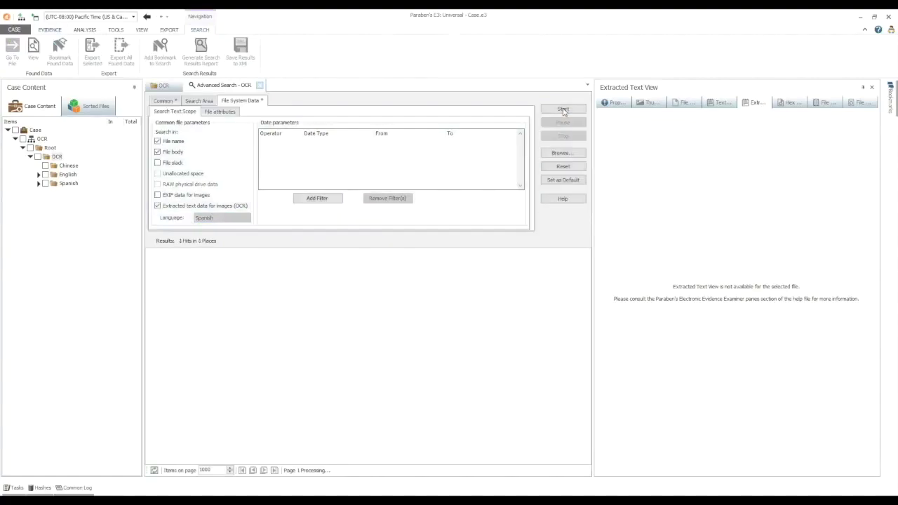
left_click(448, 286)
Step: Check the spa.png hit's image and extracted text, then return to the OCR folder
double_click(251, 253)
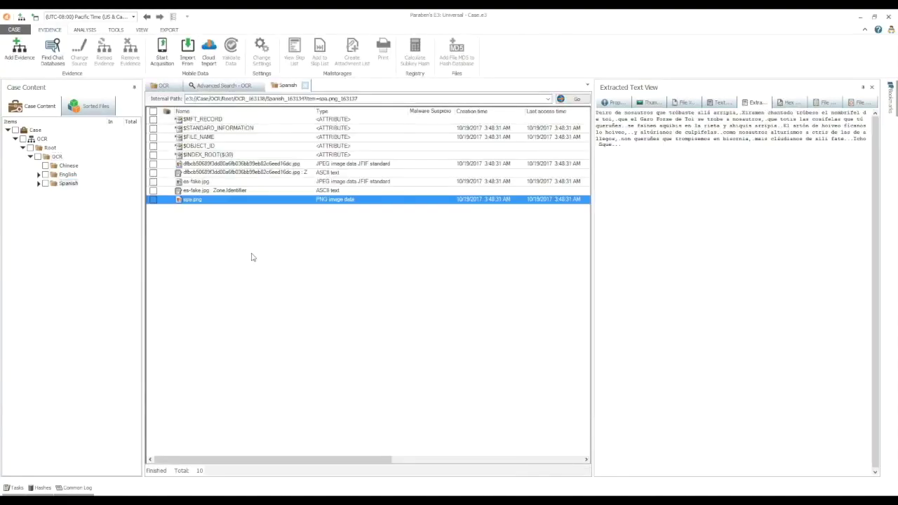
left_click(680, 103)
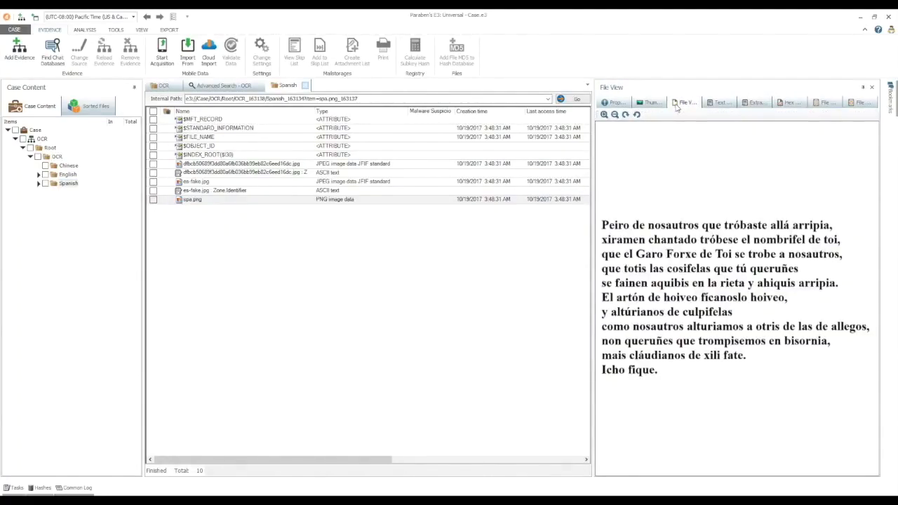
left_click(754, 103)
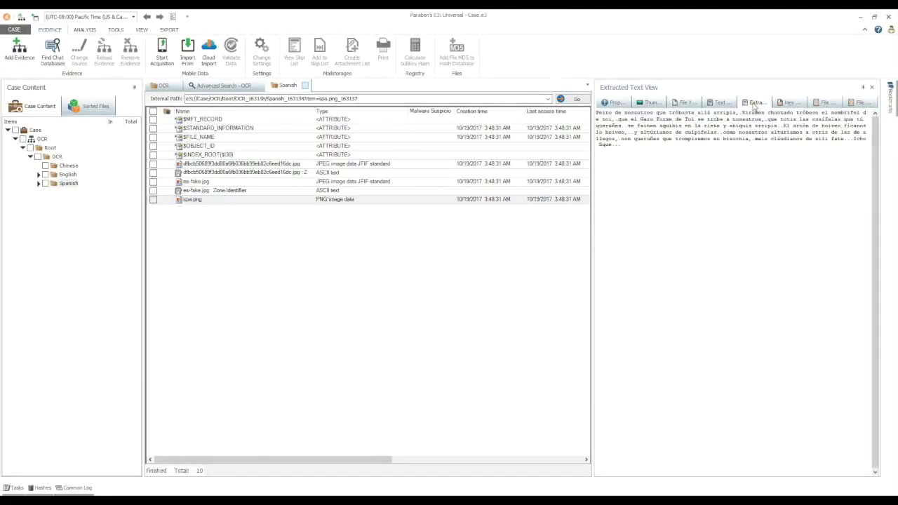
left_click(52, 158)
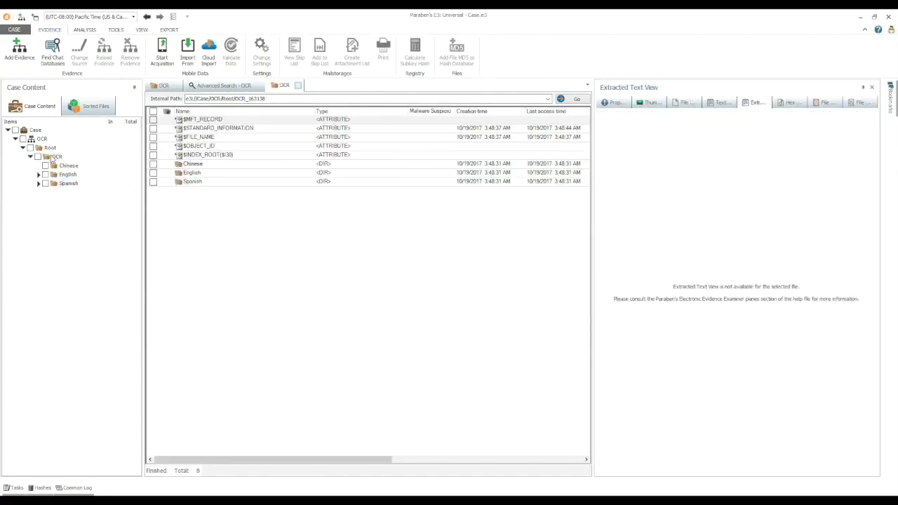
Step: Run Content Analysis > Index Keywords in Images (OCR) on the OCR folder using English
right_click(51, 159)
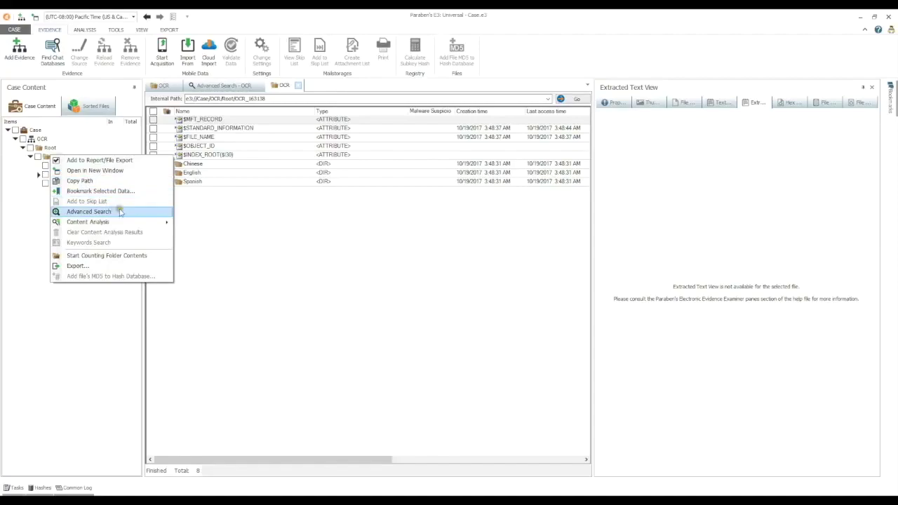
mouse_move(136, 221)
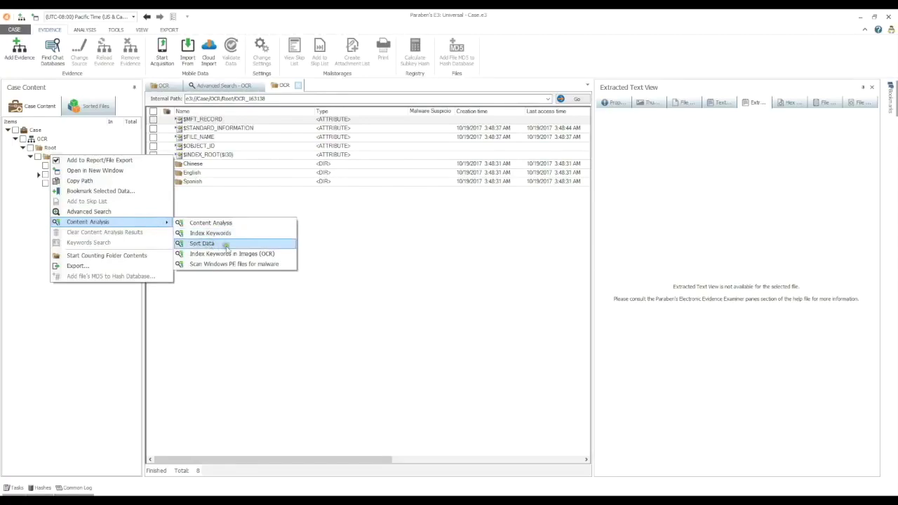
left_click(258, 259)
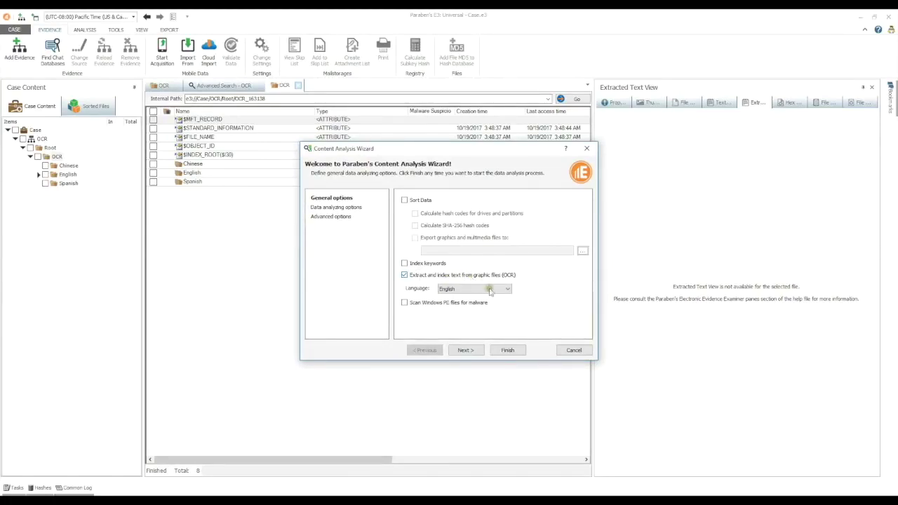
left_click(509, 350)
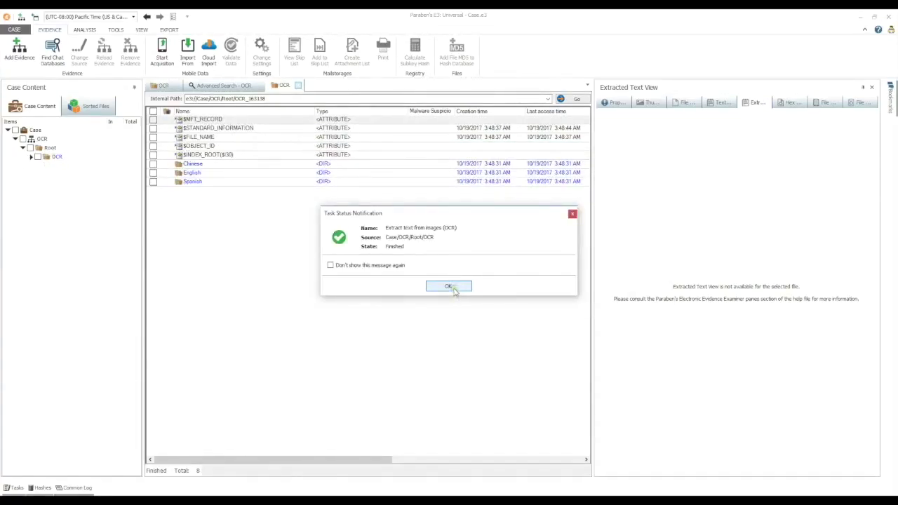
left_click(449, 287)
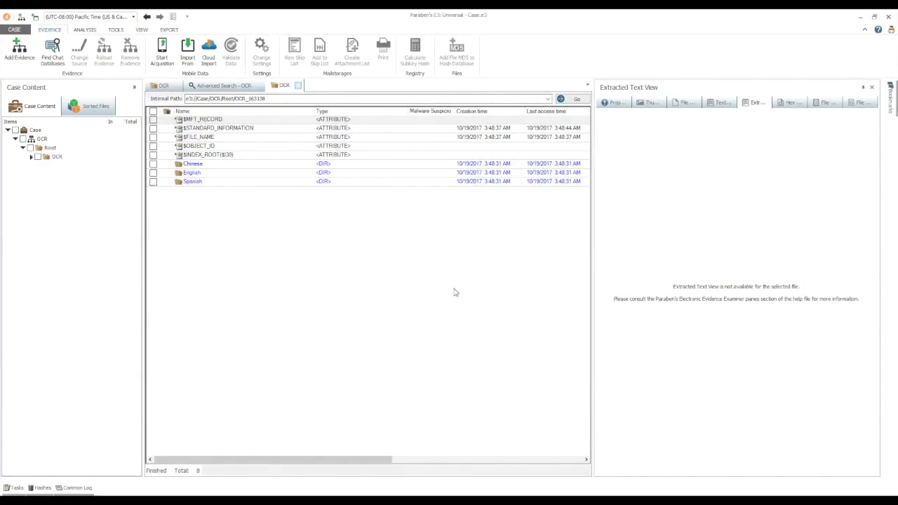
right_click(56, 156)
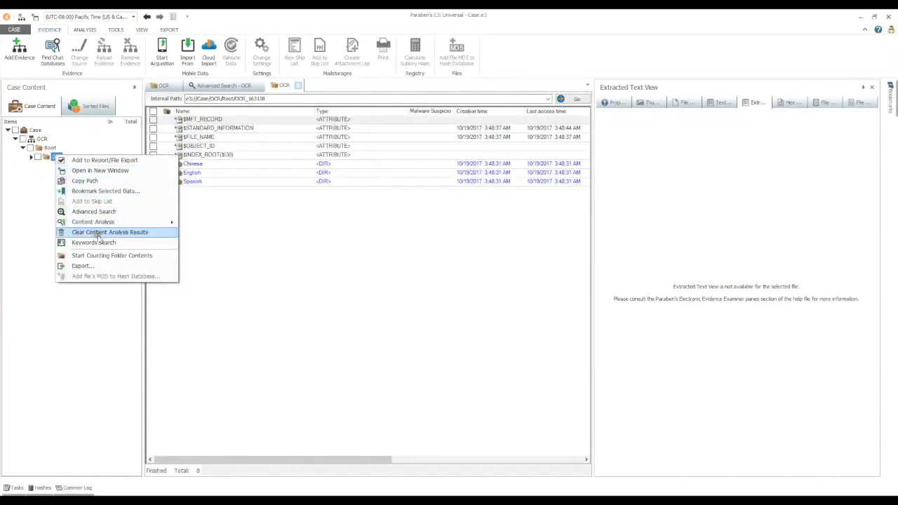
Step: Keyword-search the OCR folder for 'democracy' and view the matching demo.jpg image
left_click(102, 243)
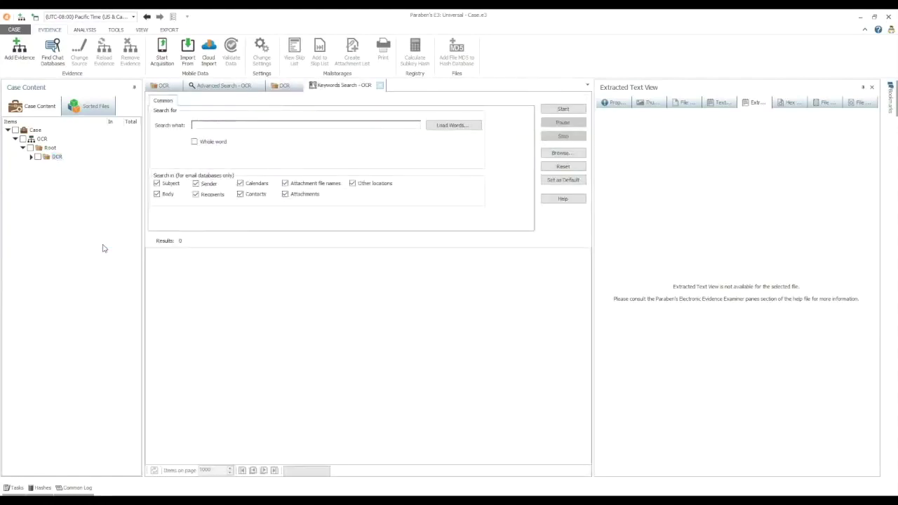
left_click(210, 127)
type("democracy")
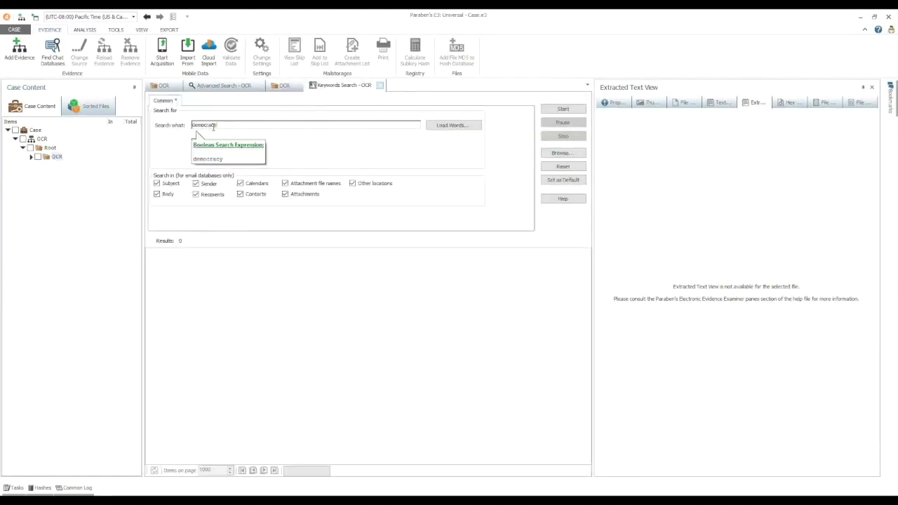
left_click(550, 110)
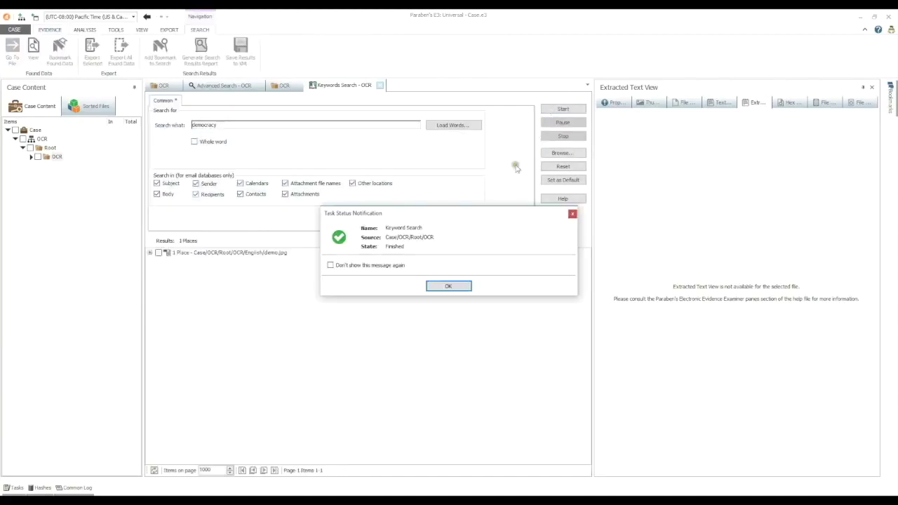
left_click(462, 288)
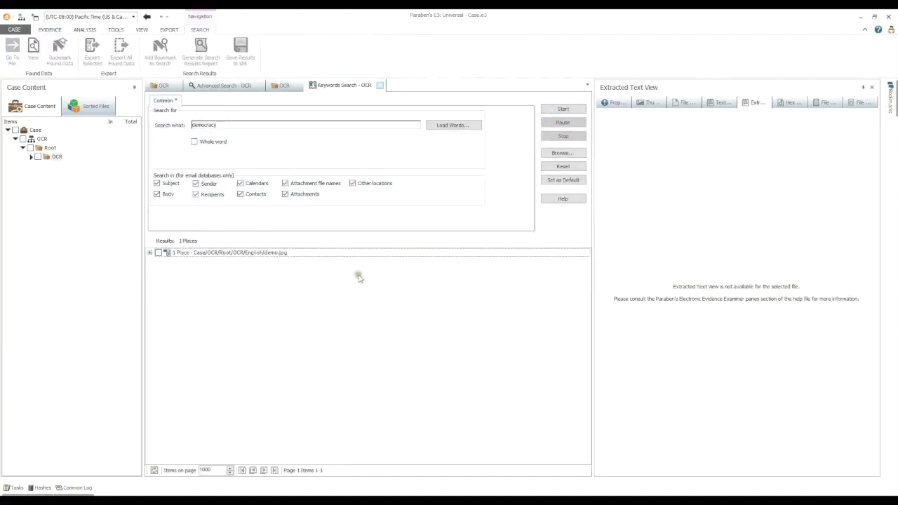
double_click(246, 254)
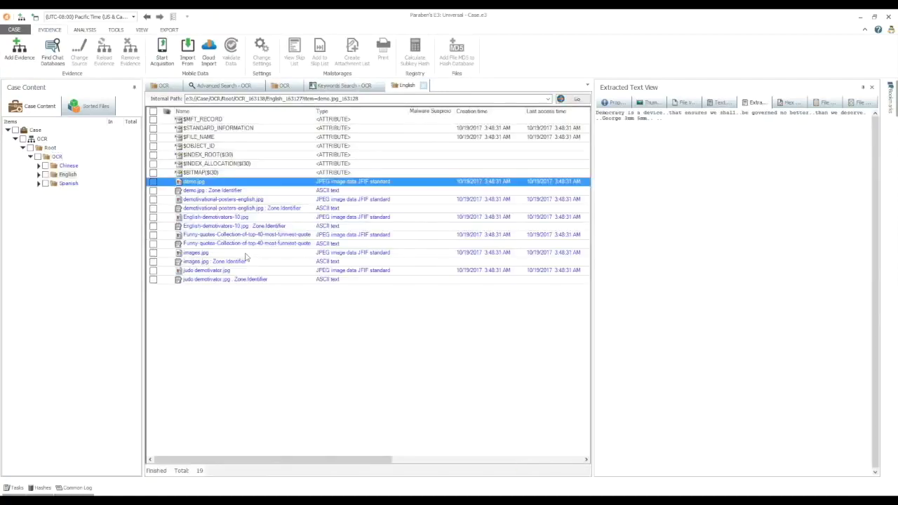
left_click(686, 101)
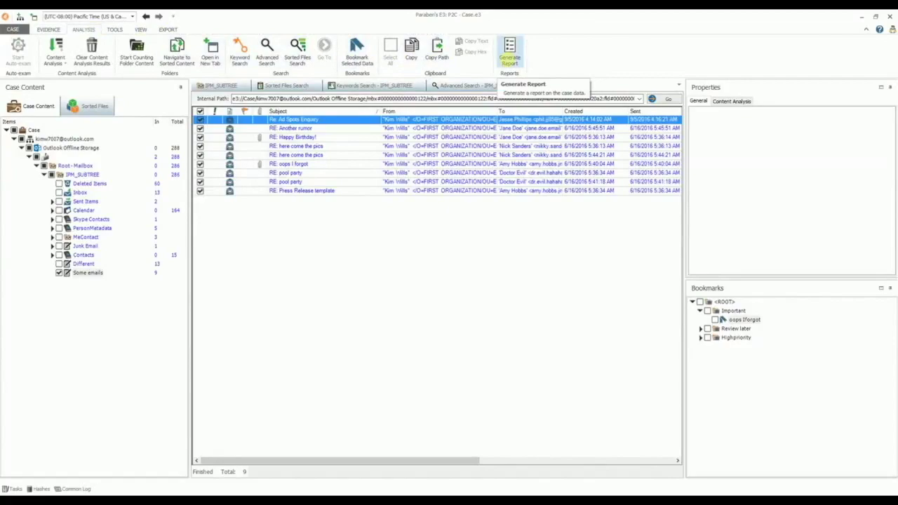
Step: Open the Reports Wizard and choose the HTML Evidence Summary Report type
left_click(510, 56)
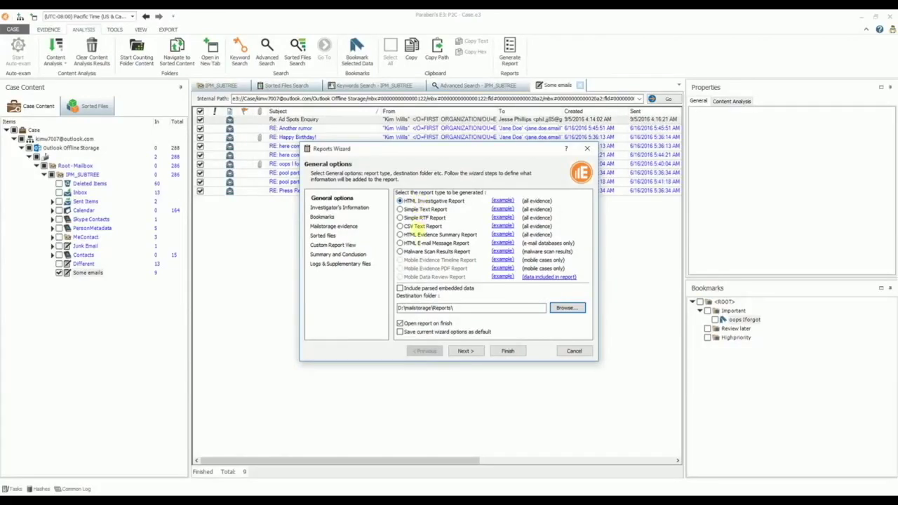
left_click(411, 234)
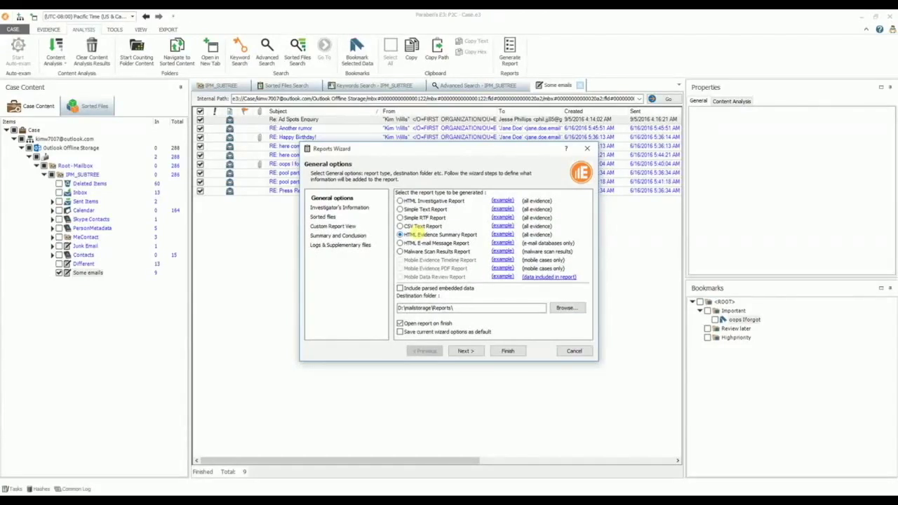
Step: Pick HTML E-mail Message Report, review each wizard page, and generate it to D:\mailstorage\Reports\Case
left_click(420, 243)
left_click(348, 208)
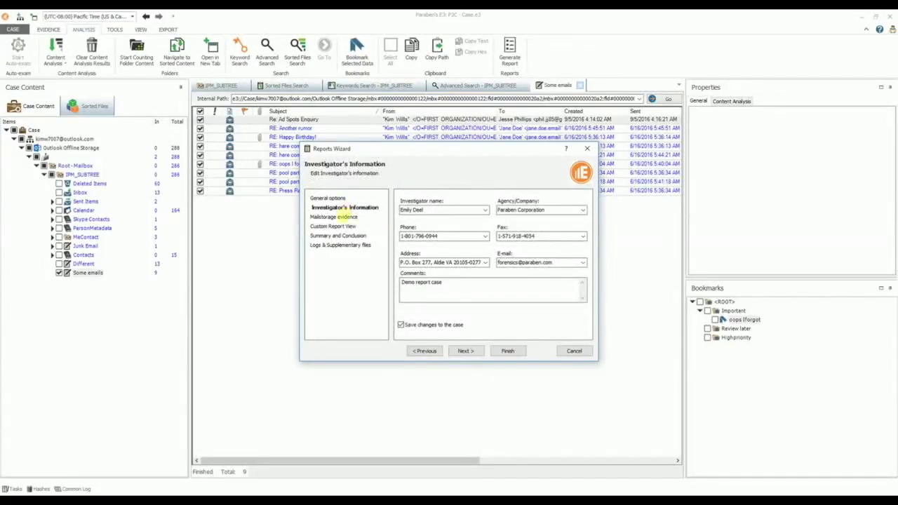
left_click(341, 217)
left_click(339, 226)
left_click(342, 236)
left_click(357, 245)
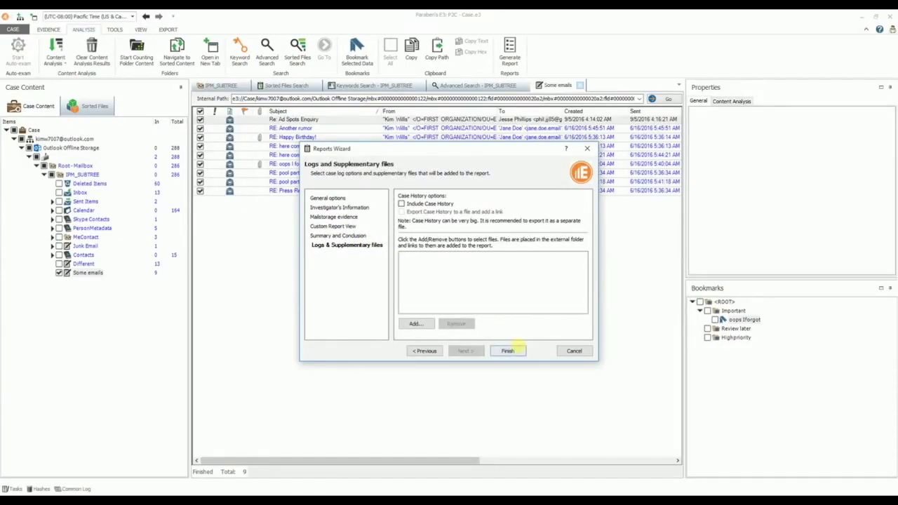
left_click(507, 350)
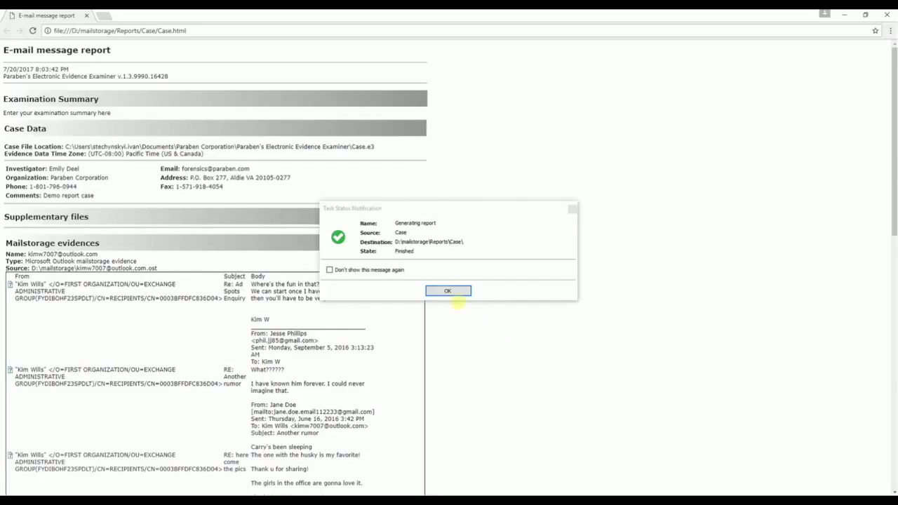
Step: Dismiss the report-finished Task Status Notification
left_click(448, 291)
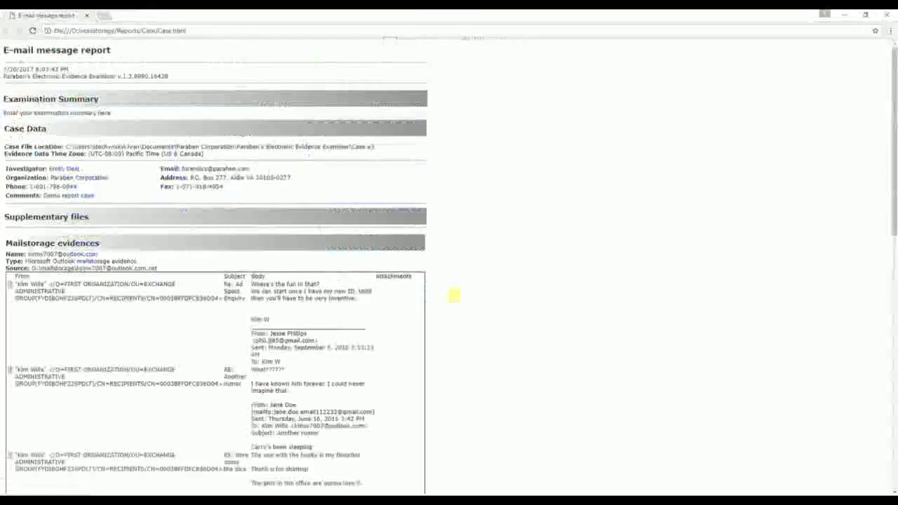